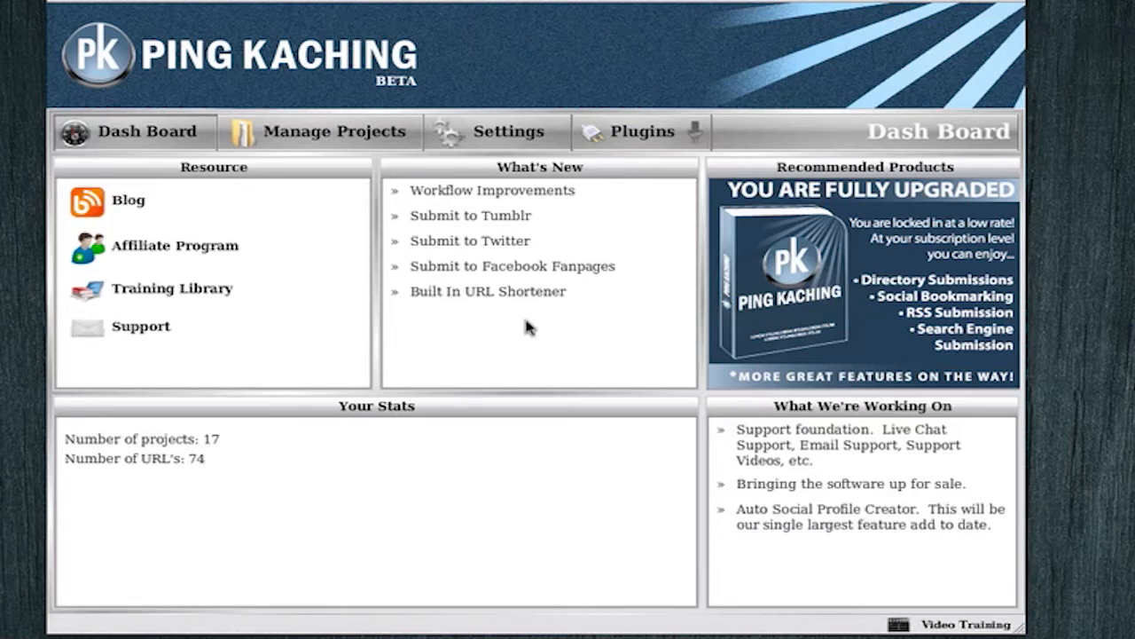
# From the project list, view the Ping Kaching project's URLs, return, and preview the new project wizard before cancelling it
pyautogui.click(306, 133)
pyautogui.click(306, 262)
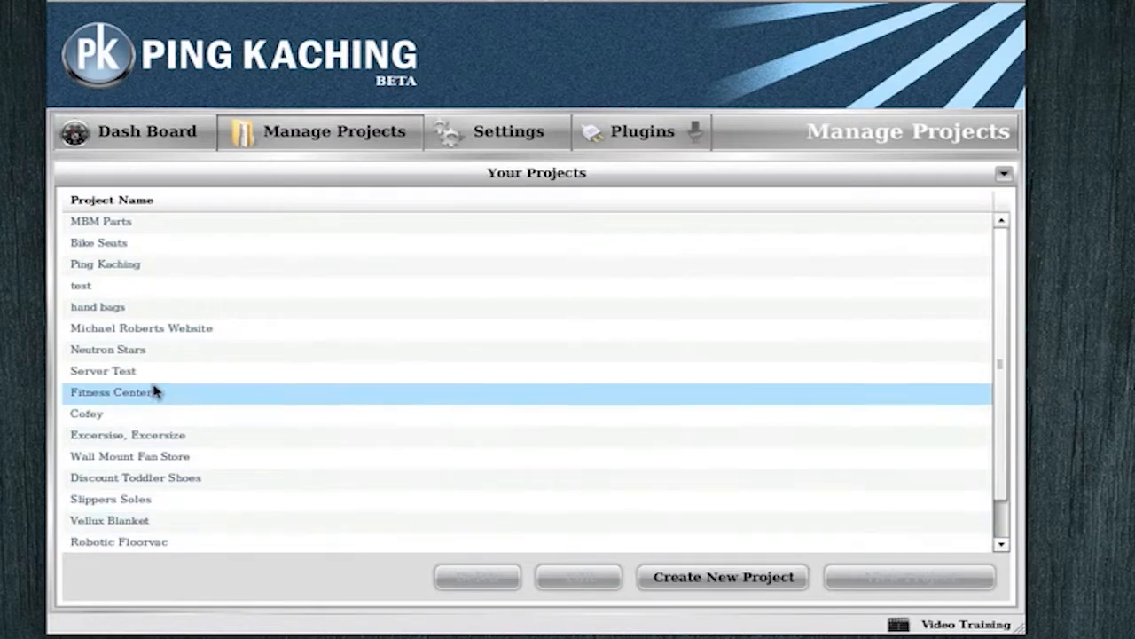
pyautogui.doubleClick(107, 265)
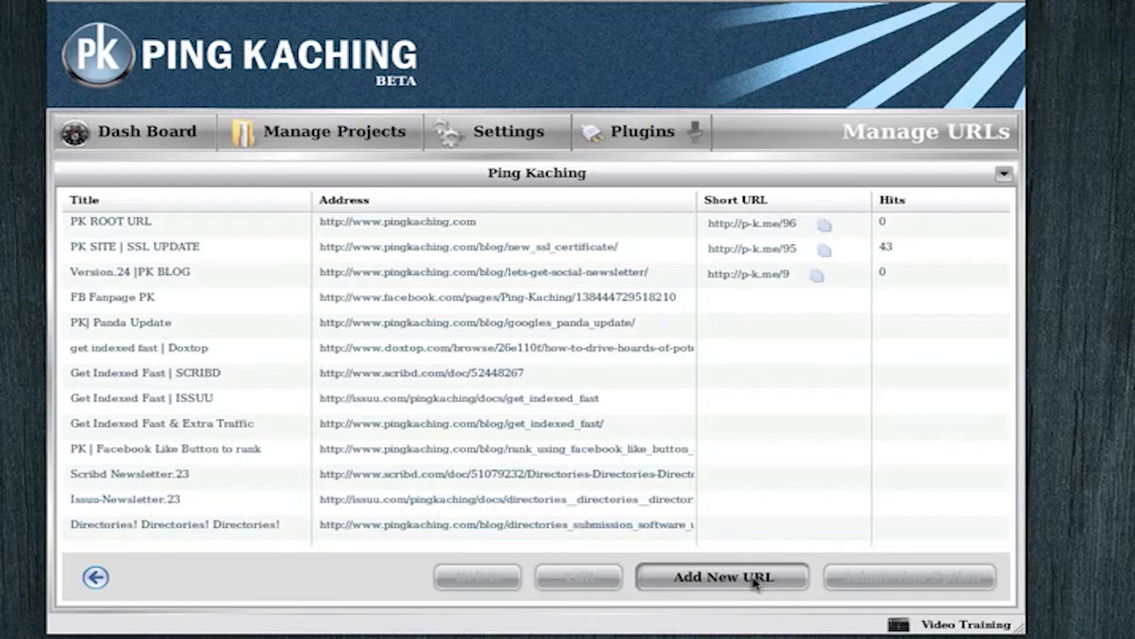
pyautogui.click(96, 578)
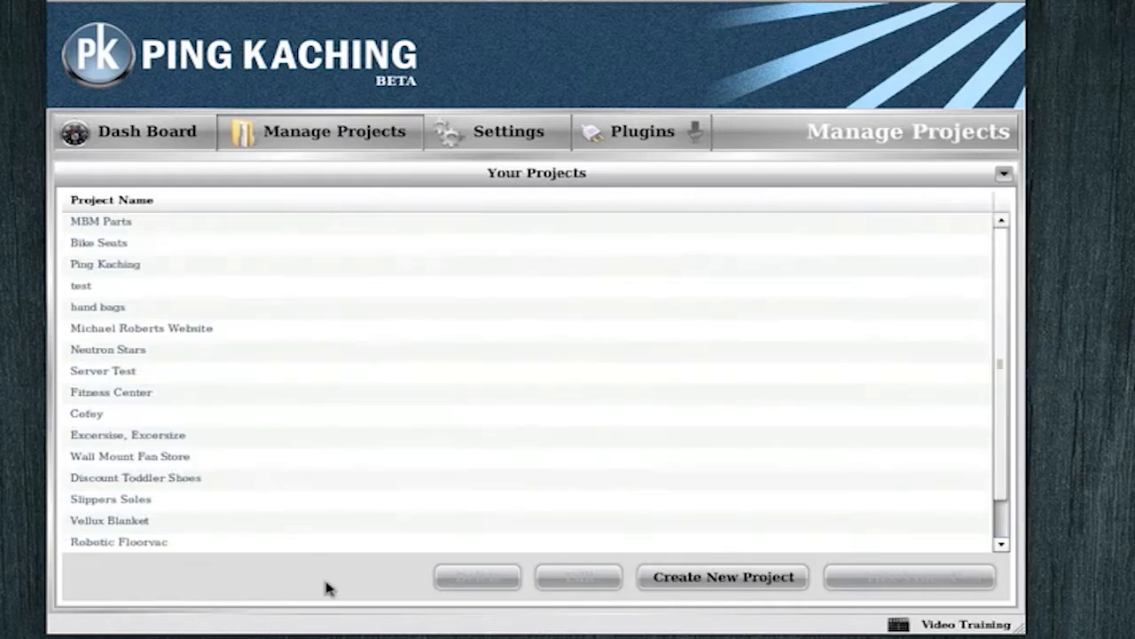
pyautogui.click(770, 577)
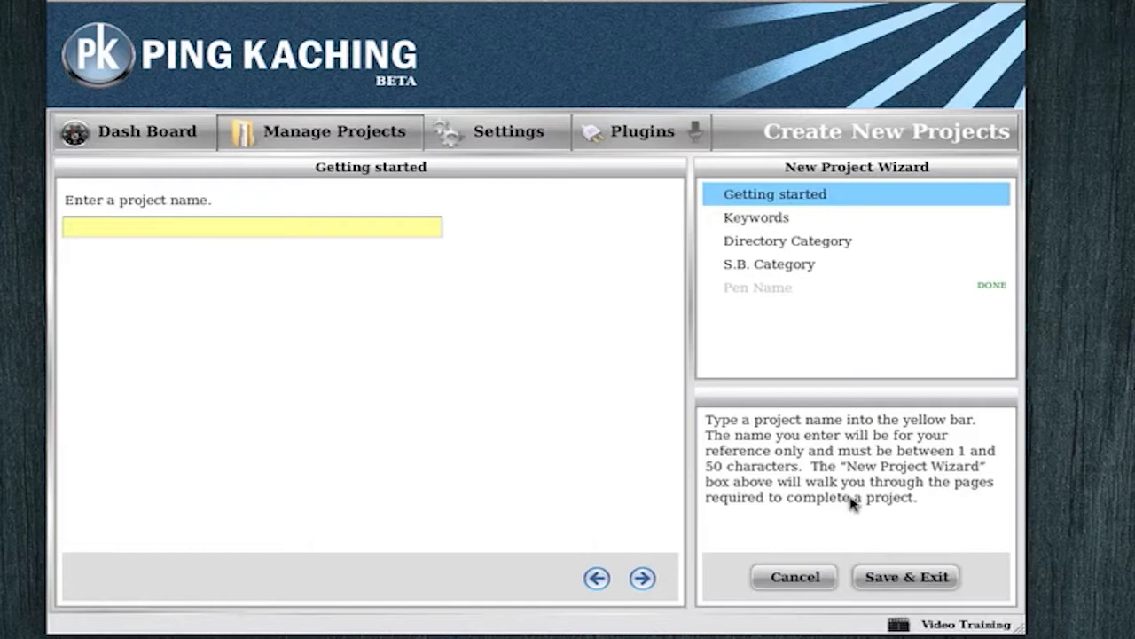
pyautogui.click(801, 578)
# Open the Ping Kaching project for editing and review the keyword phrases entered for it
pyautogui.click(142, 267)
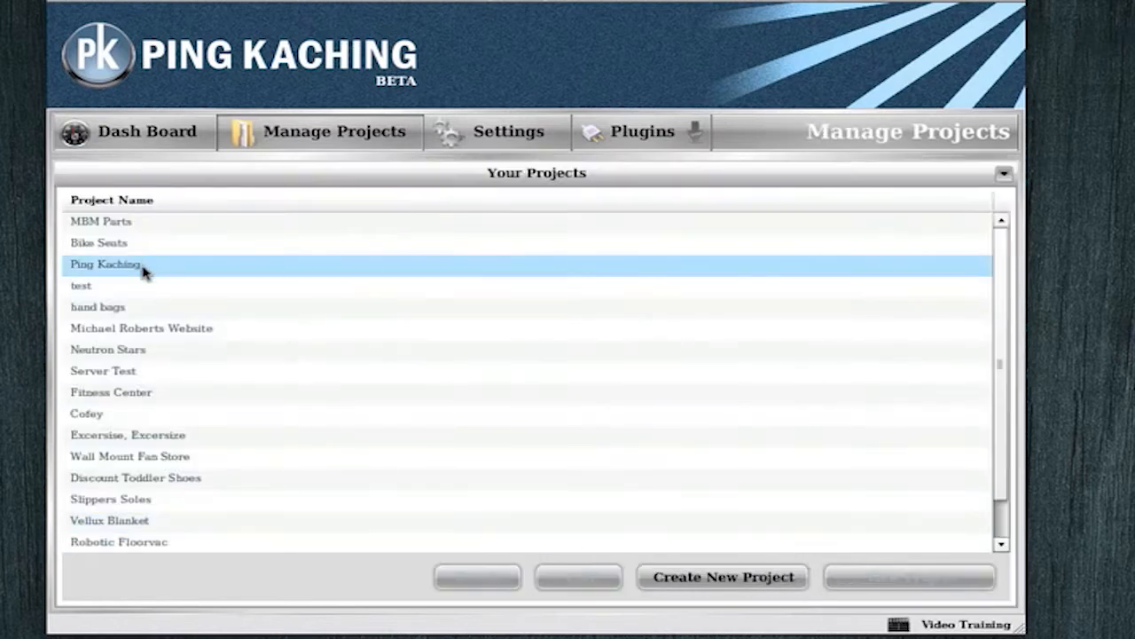
pyautogui.click(147, 270)
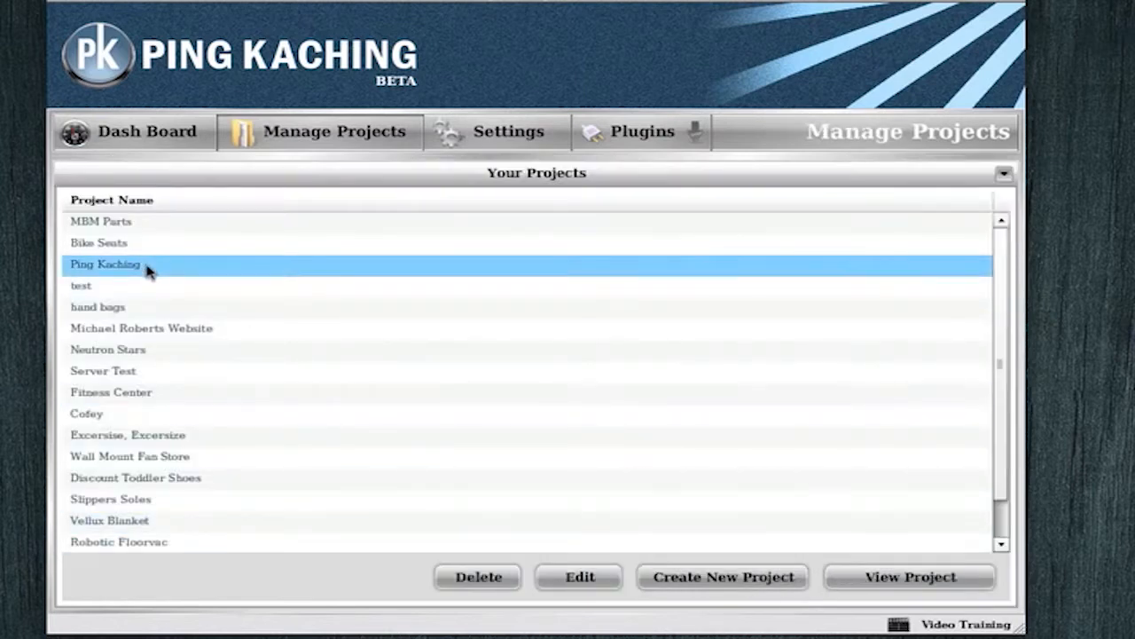
pyautogui.click(587, 577)
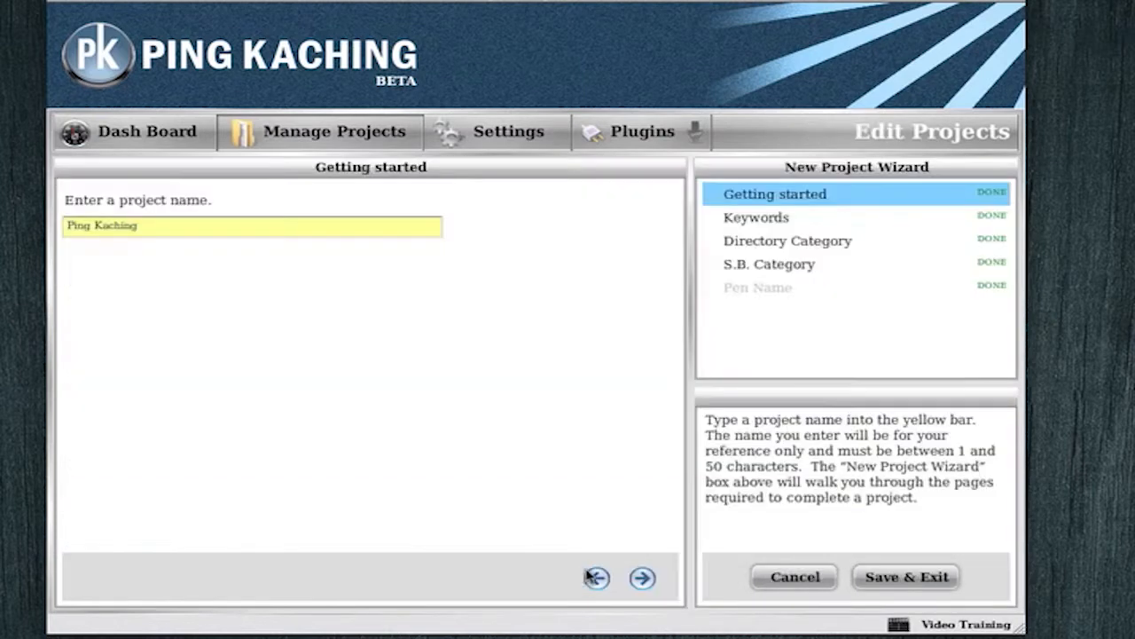
pyautogui.click(745, 220)
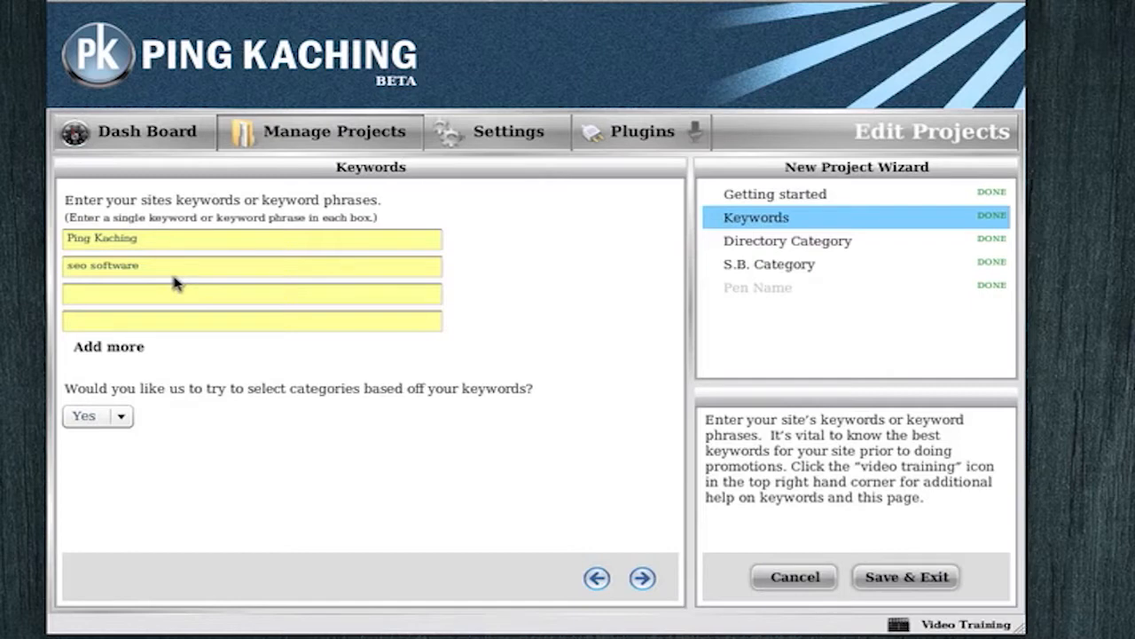
pyautogui.doubleClick(77, 238)
pyautogui.moveTo(104, 237); pyautogui.dragTo(142, 237)
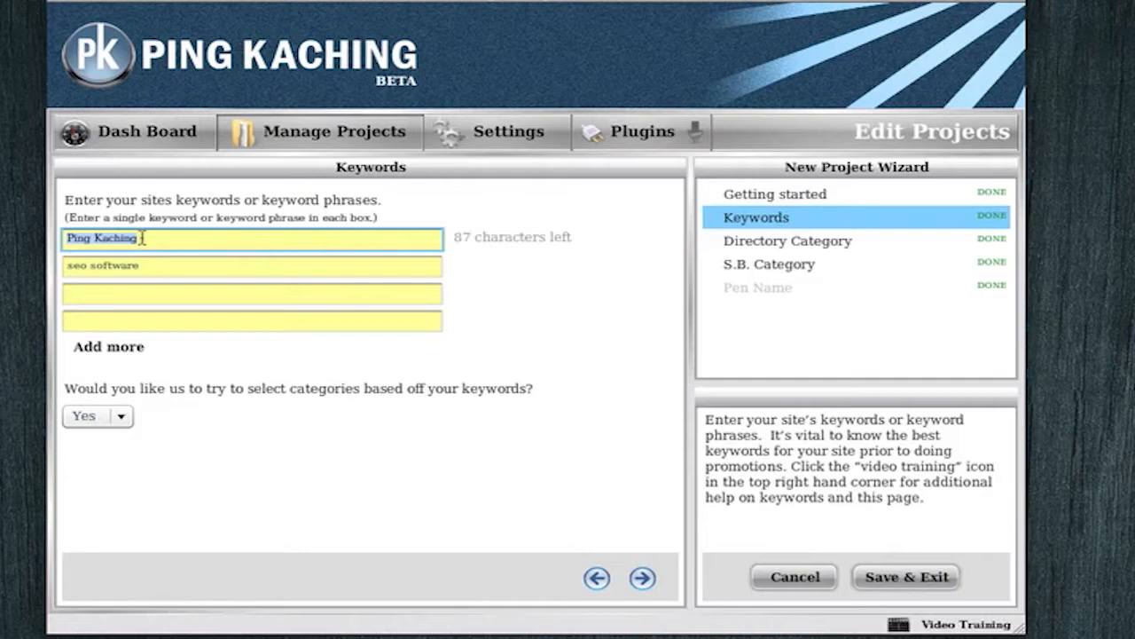
pyautogui.click(146, 262)
pyautogui.click(147, 245)
pyautogui.click(151, 265)
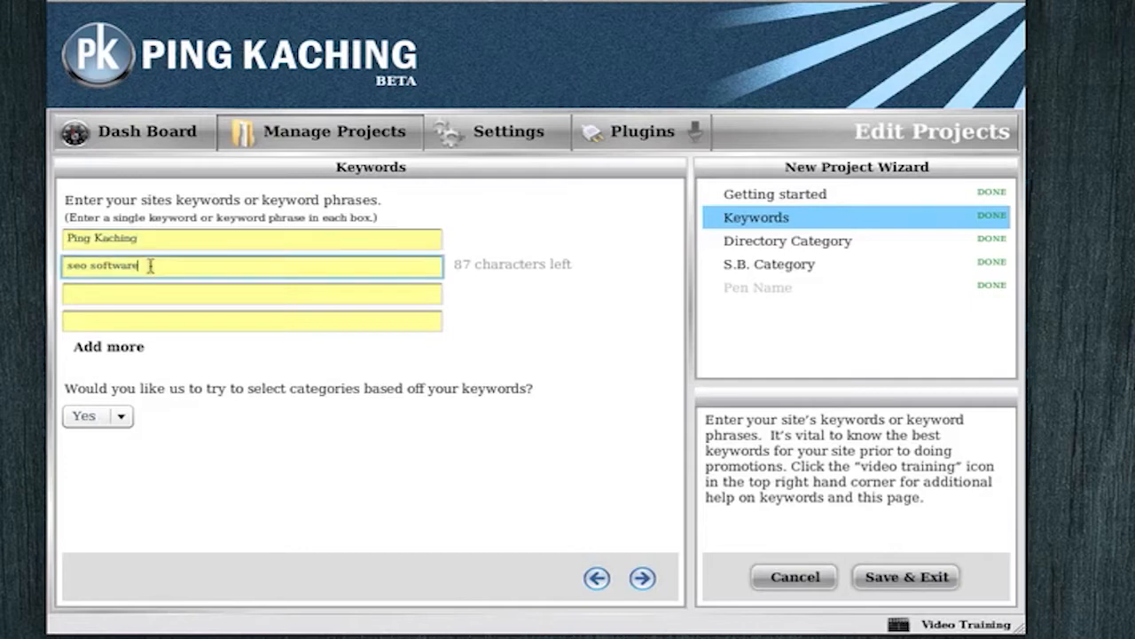
pyautogui.click(90, 295)
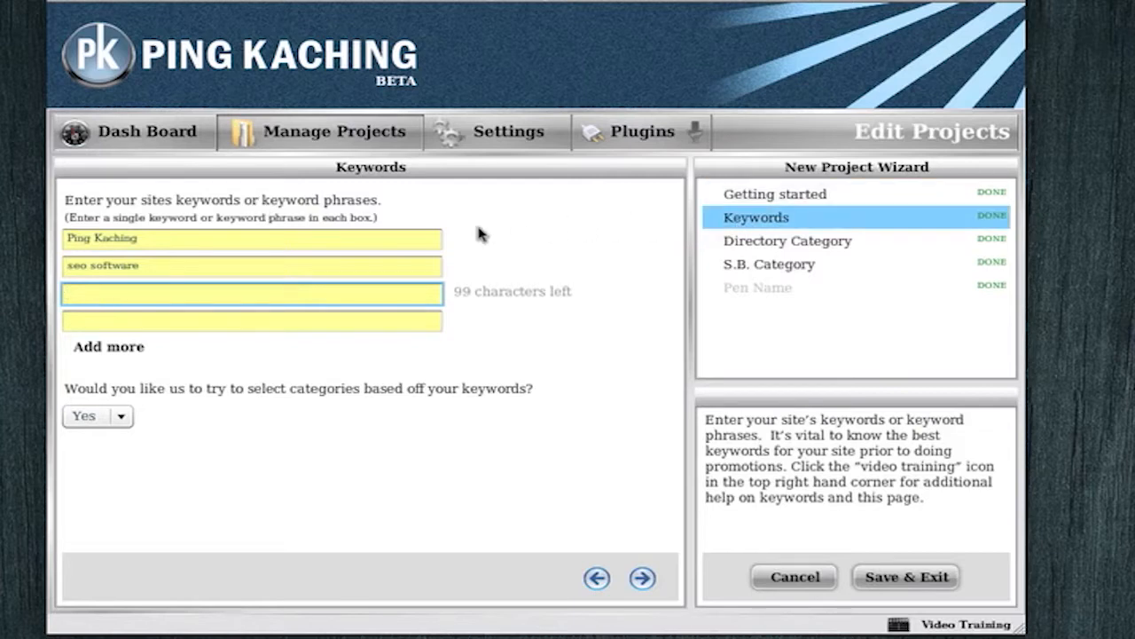
pyautogui.click(276, 237)
pyautogui.click(254, 260)
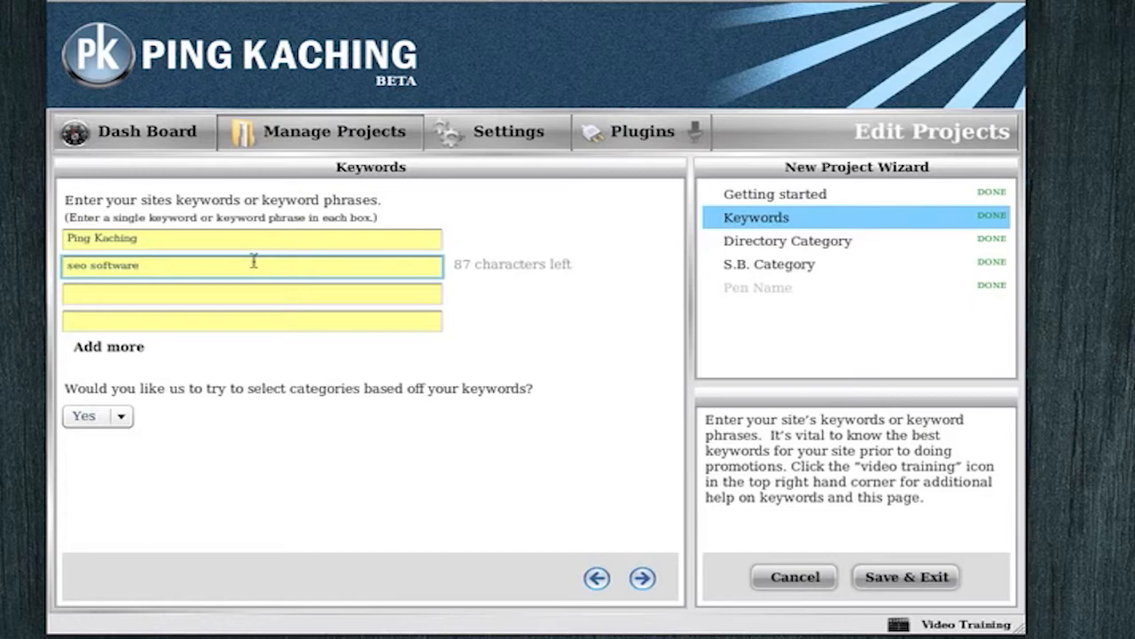
# Review the project's directory category, S.B. category and pen name pages, and leave without saving
pyautogui.click(844, 251)
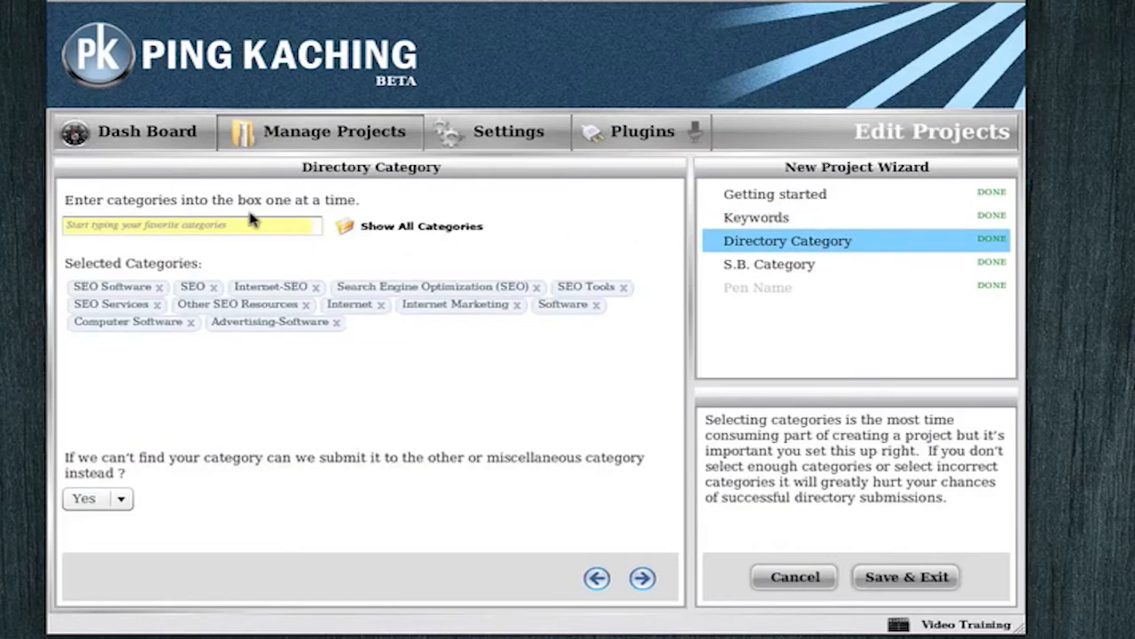
pyautogui.click(765, 275)
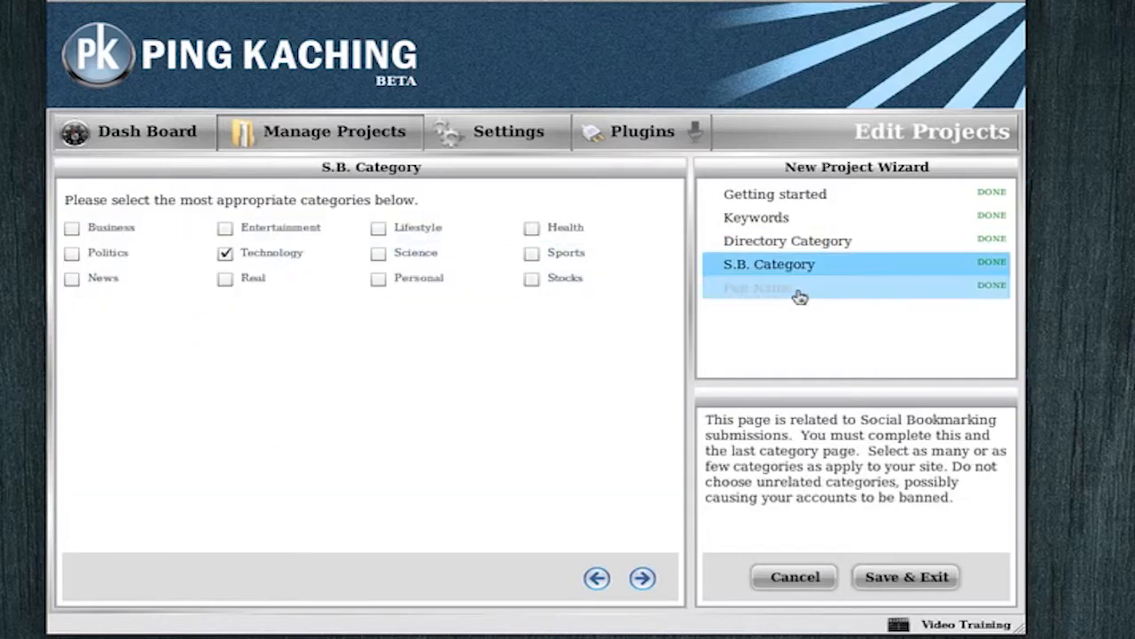
pyautogui.click(800, 295)
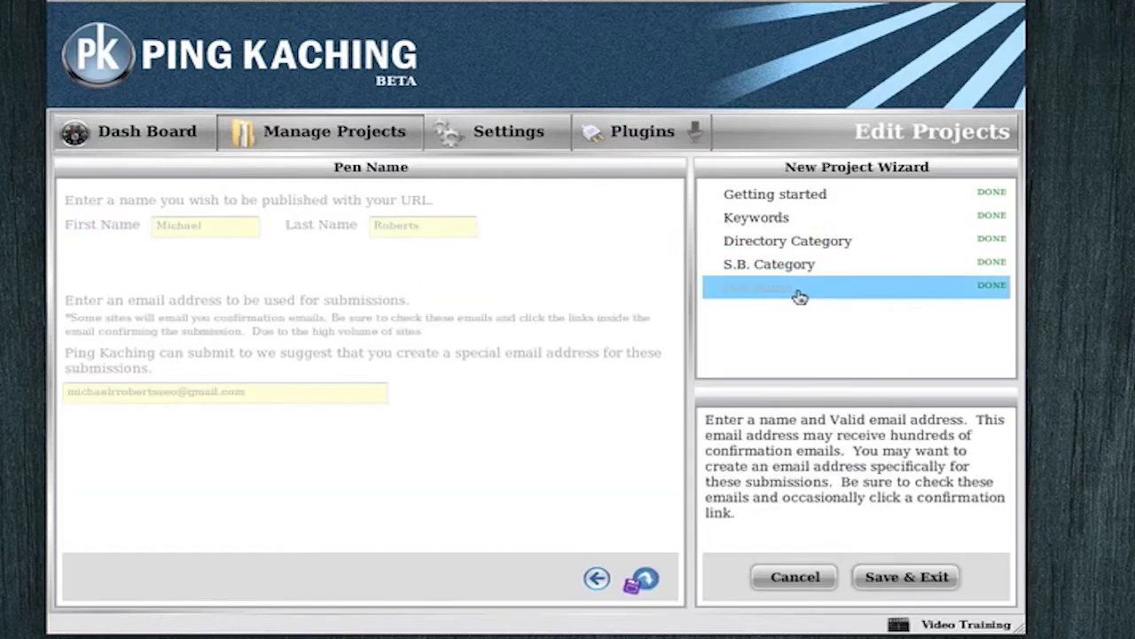
pyautogui.click(795, 578)
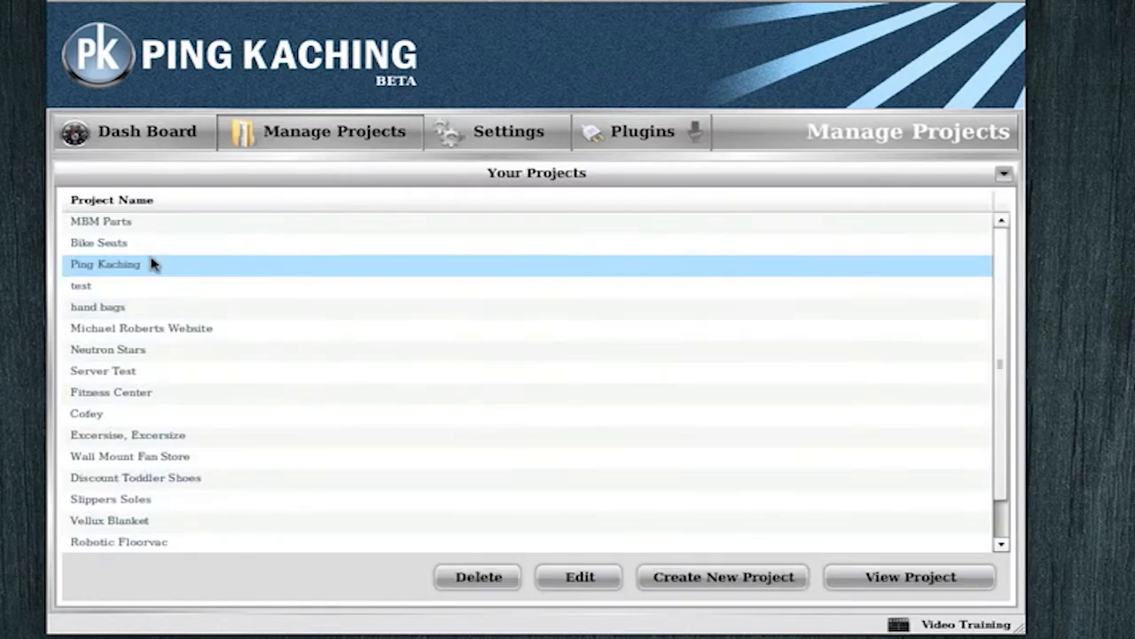
# Open the new URL wizard in the Ping Kaching project and review its directory category, S.B. category and pen name pages
pyautogui.doubleClick(204, 269)
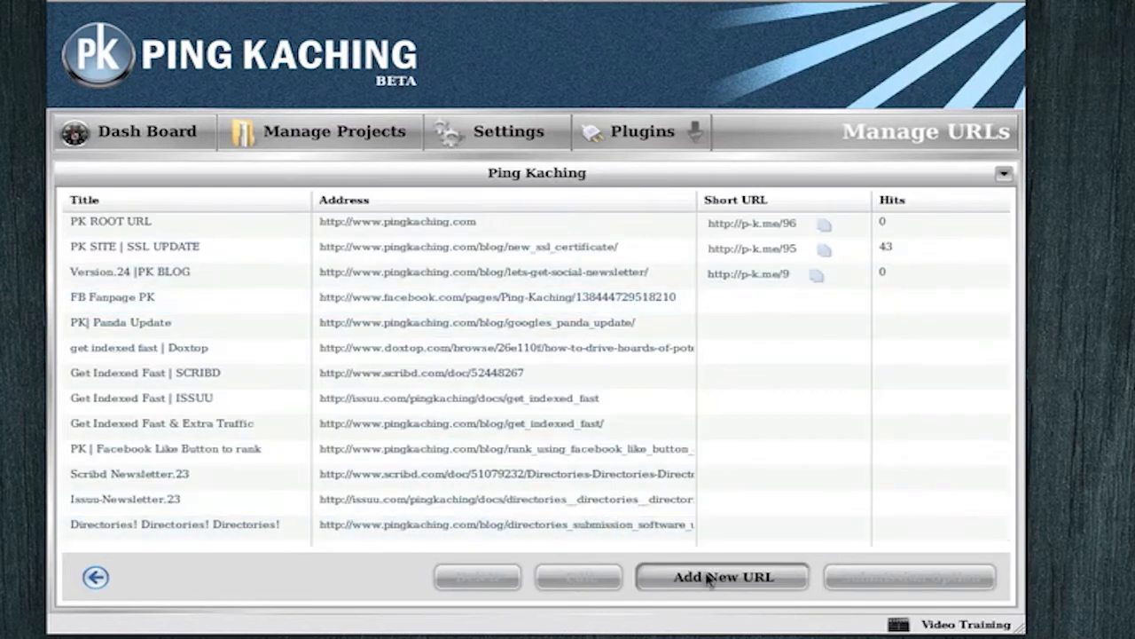
pyautogui.click(710, 578)
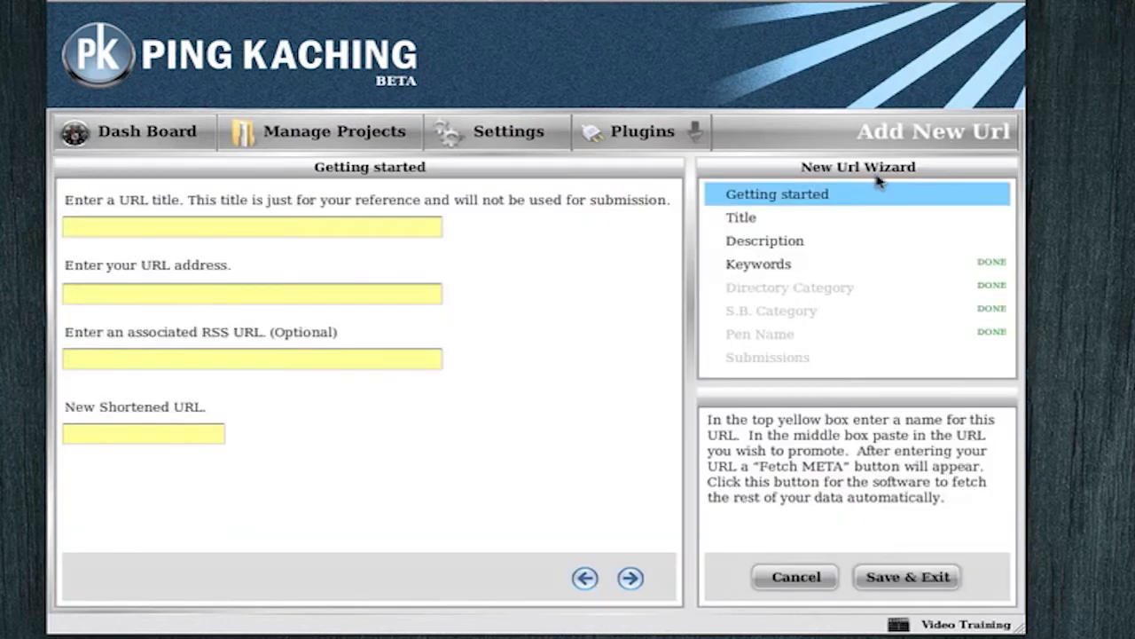
pyautogui.click(816, 290)
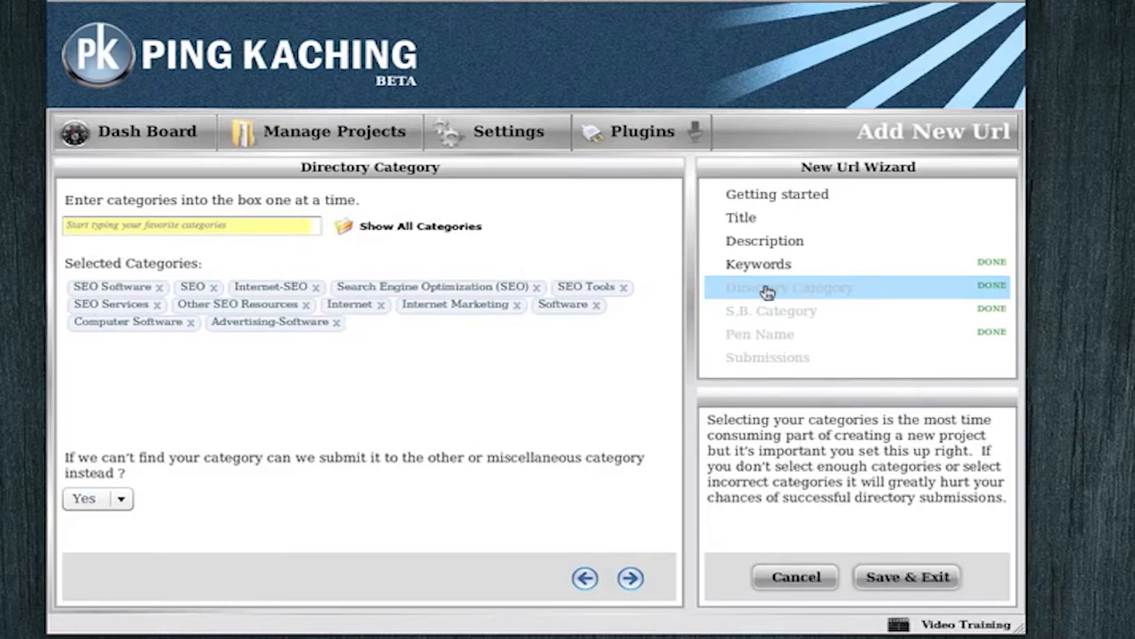
pyautogui.click(774, 317)
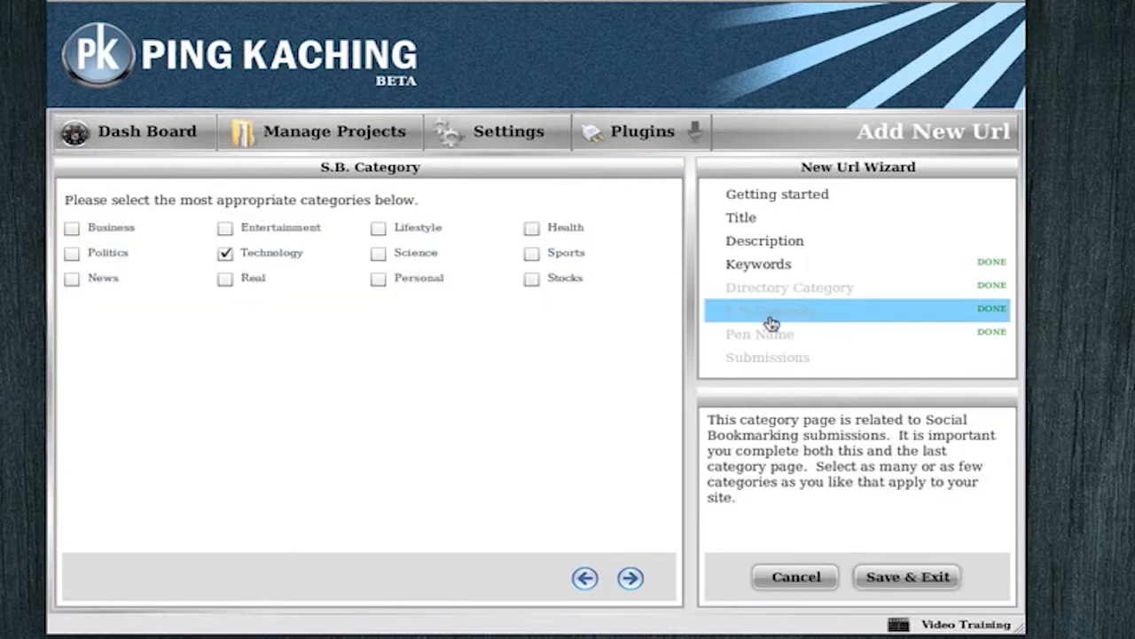
pyautogui.click(225, 254)
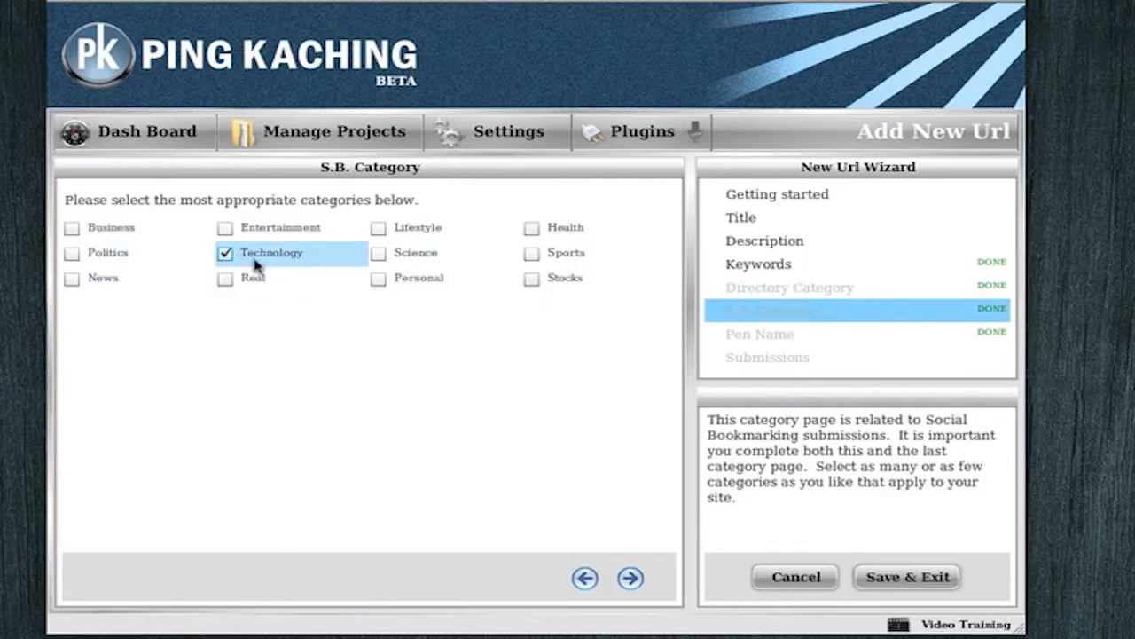
pyautogui.click(755, 338)
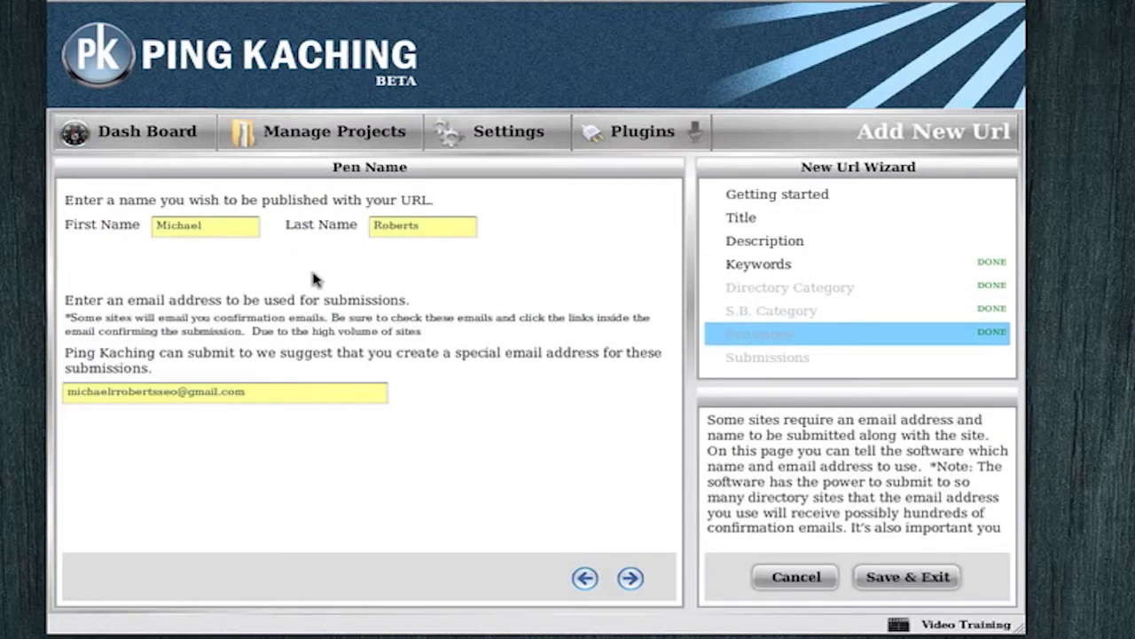
# Review the keywords page of the new URL wizard and cancel the wizard
pyautogui.click(755, 266)
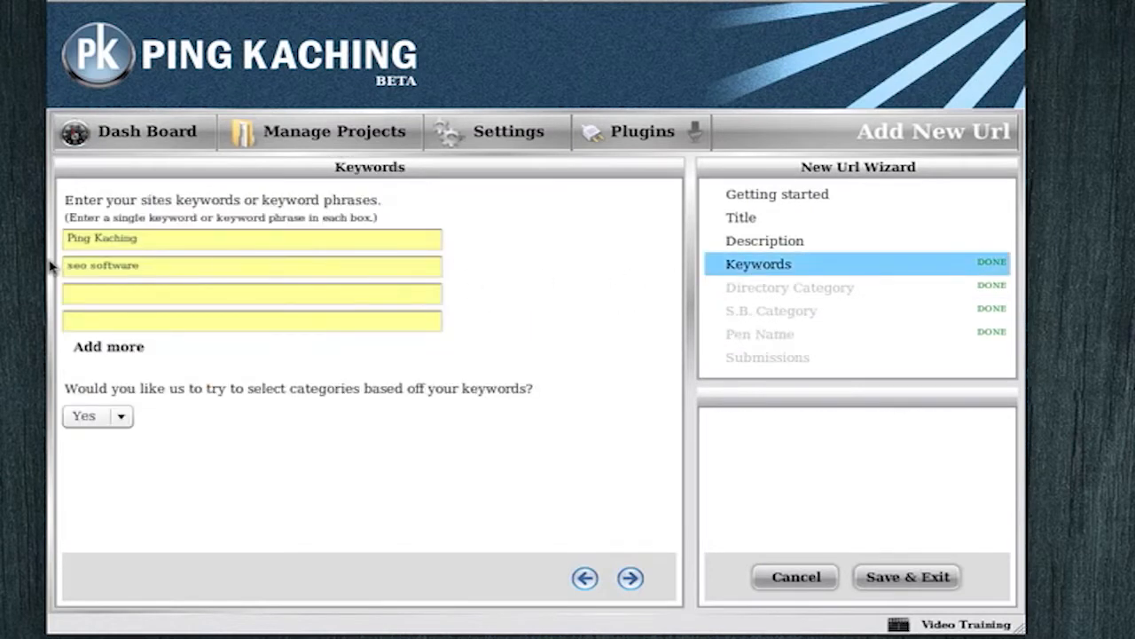
pyautogui.click(67, 239)
pyautogui.moveTo(67, 239); pyautogui.dragTo(10, 269)
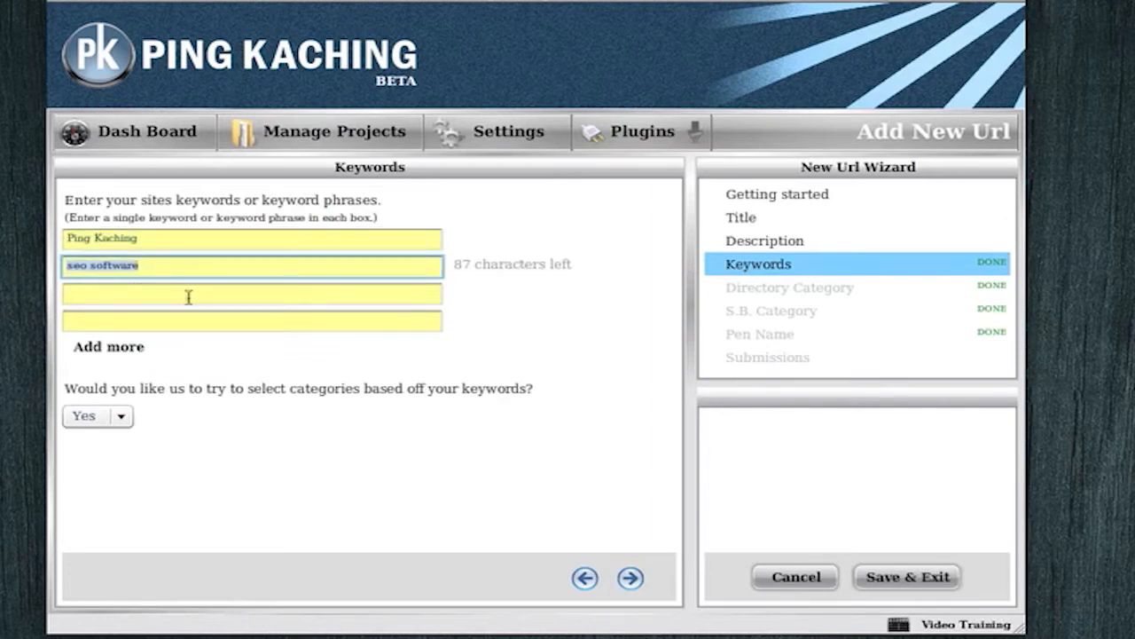
pyautogui.click(190, 298)
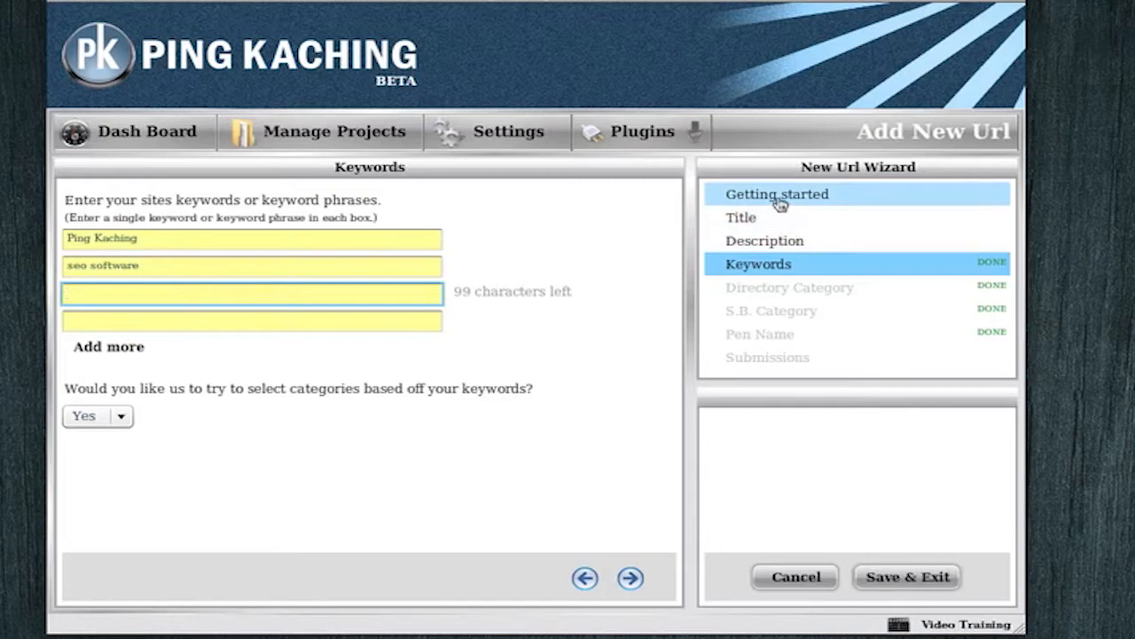
pyautogui.click(797, 576)
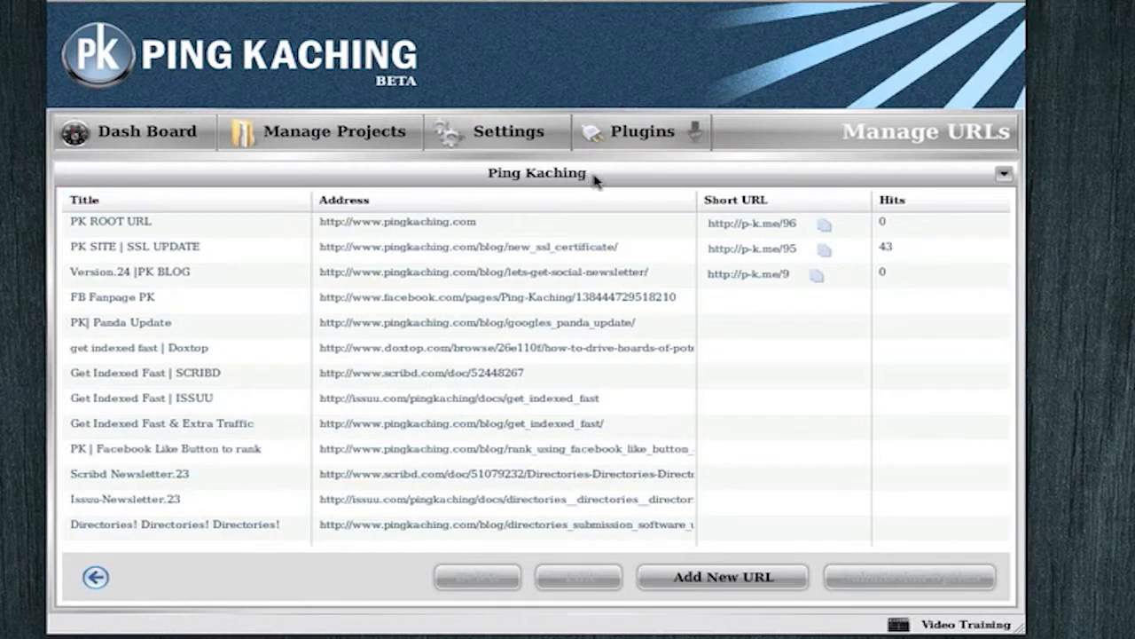
pyautogui.click(754, 578)
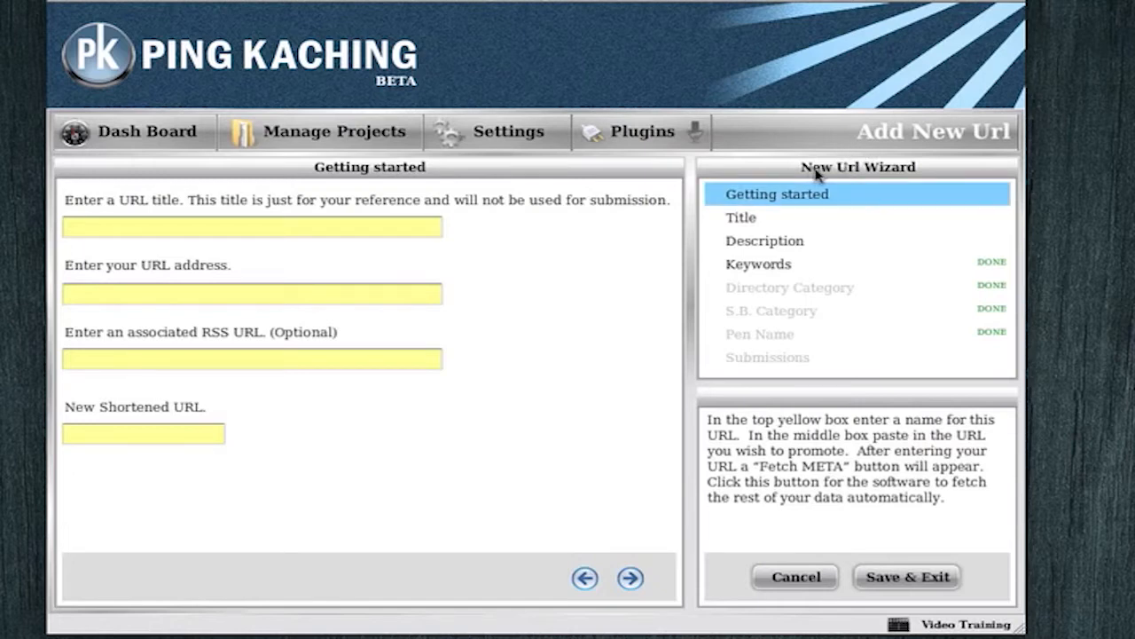
pyautogui.click(207, 227)
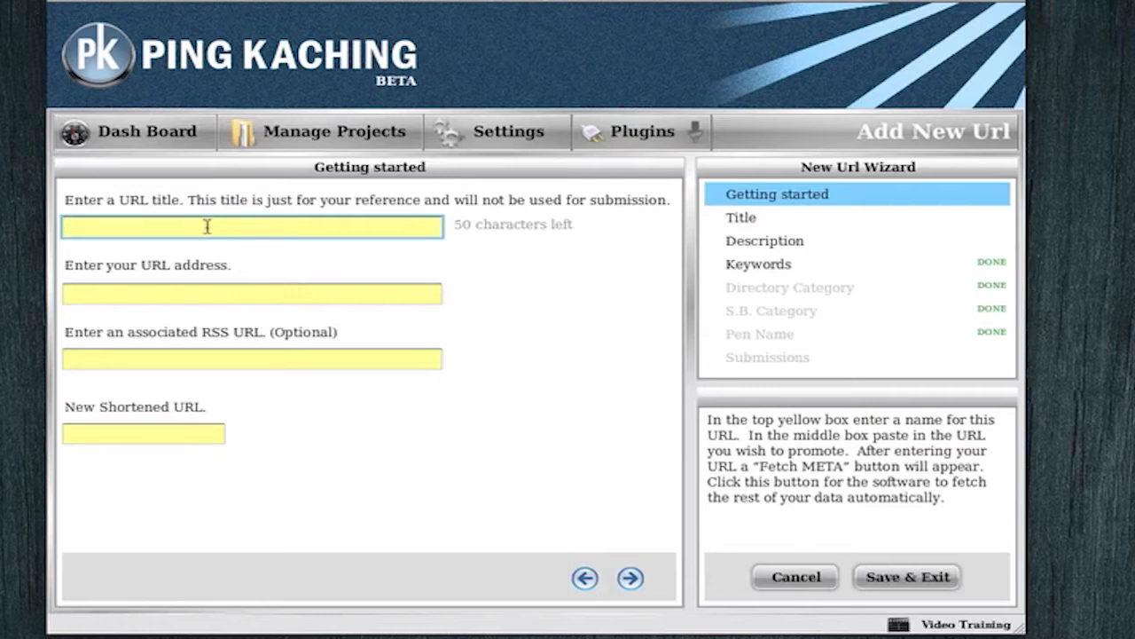
pyautogui.click(803, 577)
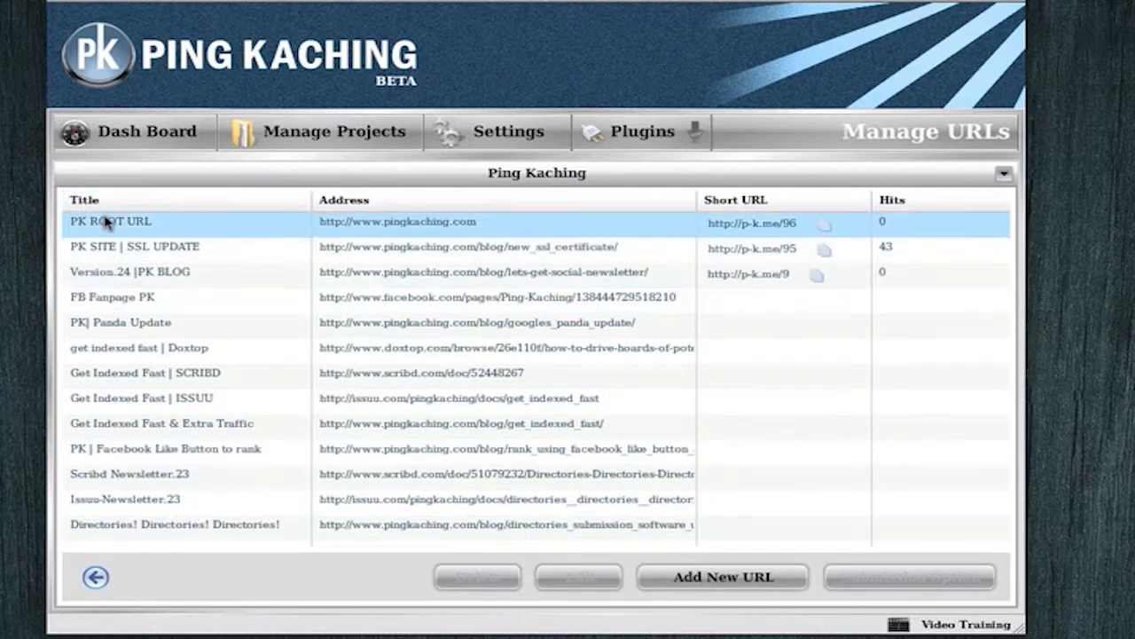
# Start adding a new URL to the Ping Kaching project, ready to enter its reference title
pyautogui.click(682, 579)
pyautogui.click(188, 230)
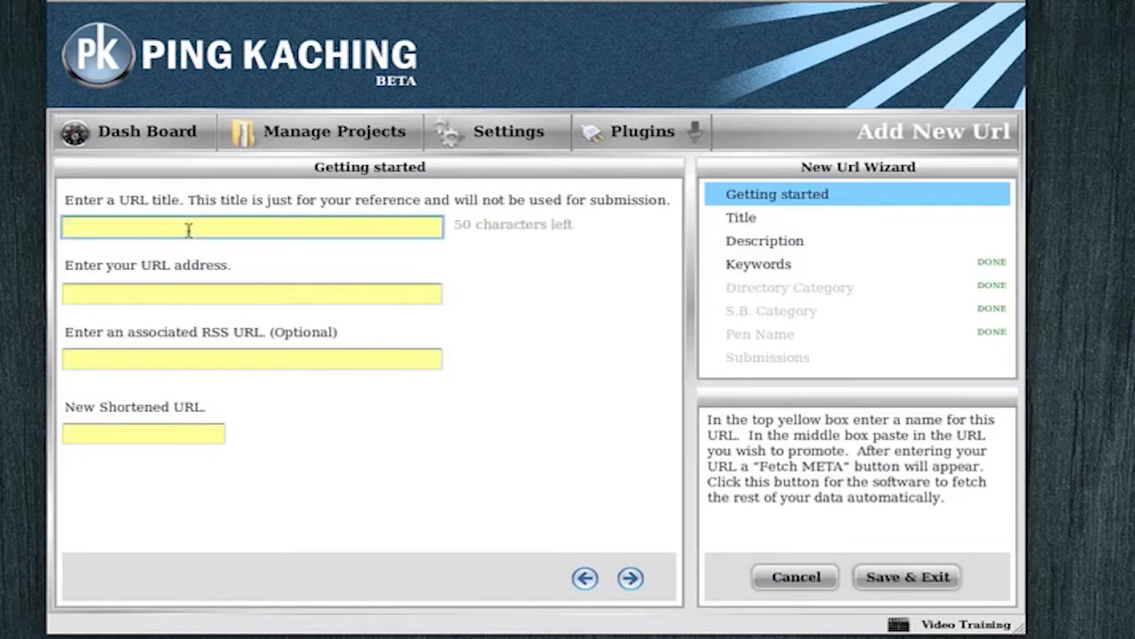
pyautogui.write('PN')
pyautogui.press('BackSpace')
pyautogui.press('BackSpace')
pyautogui.write('SCRIBD')
pyautogui.press('BackSpace')
pyautogui.press('BackSpace')
pyautogui.press('BackSpace')
pyautogui.press('BackSpace')
pyautogui.press('BackSpace')
pyautogui.press('BackSpace')
pyautogui.write('EZI')
pyautogui.press('BackSpace')
pyautogui.write('INE')
pyautogui.press('BackSpace')
pyautogui.press('BackSpace')
pyautogui.press('BackSpace')
pyautogui.press('BackSpace')
pyautogui.press('BackSpace')
pyautogui.write('I')
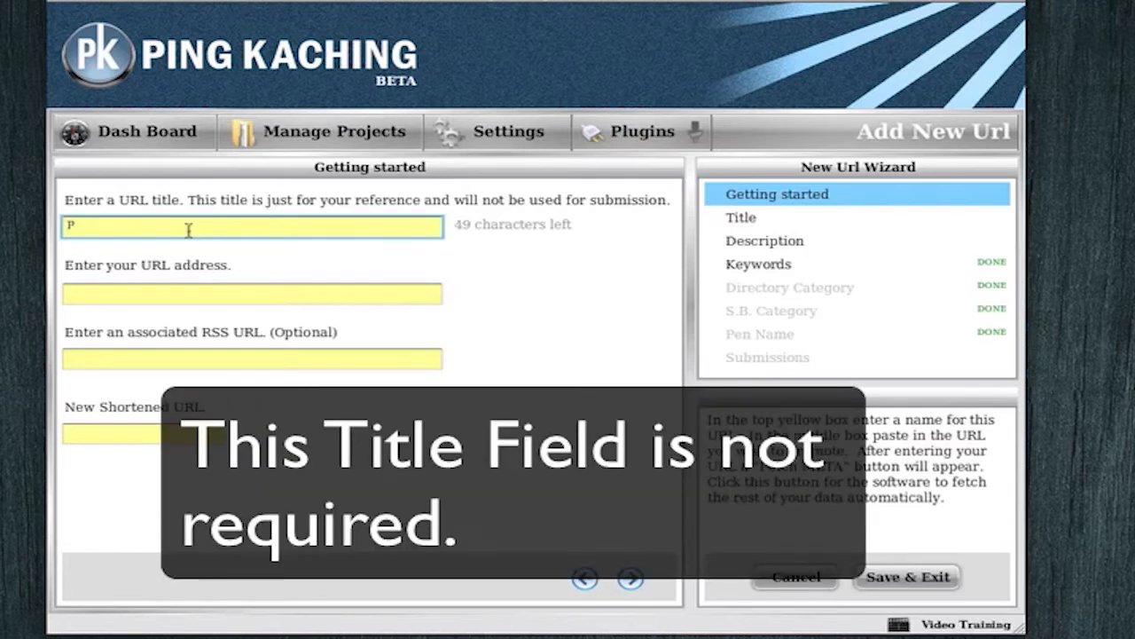
pyautogui.write('N')
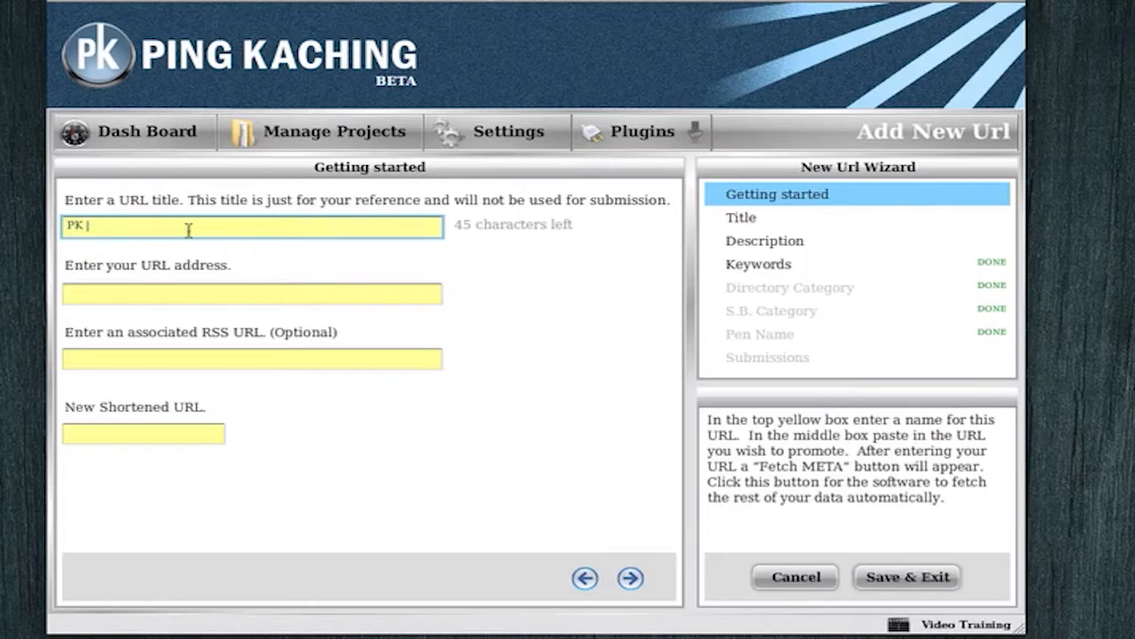
pyautogui.write('URL WIZARD')
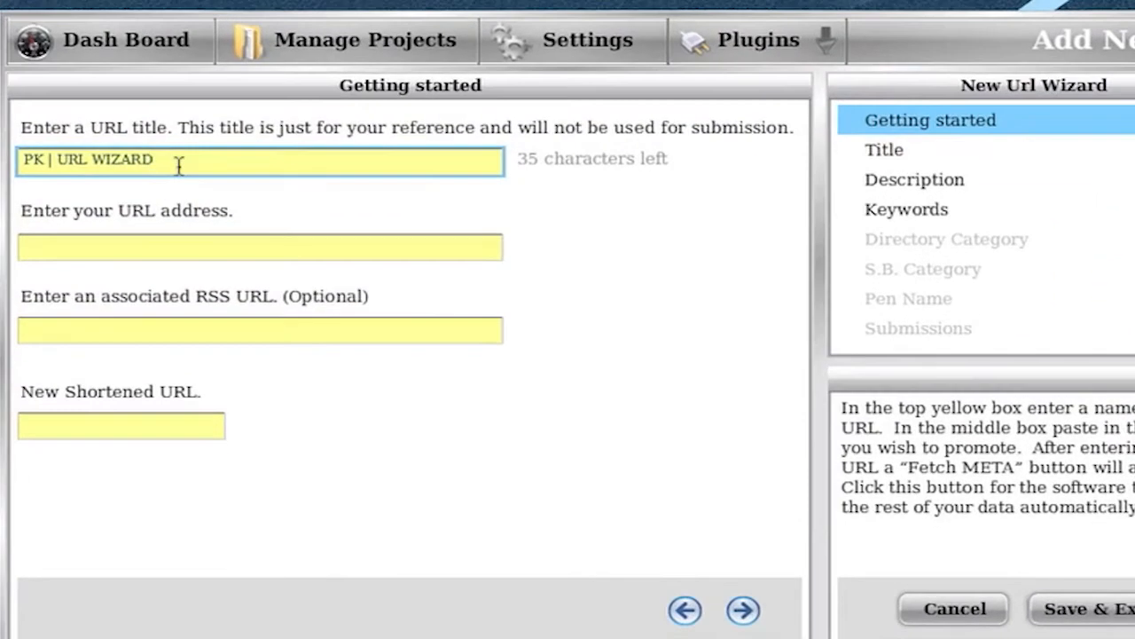
pyautogui.press('Tab')
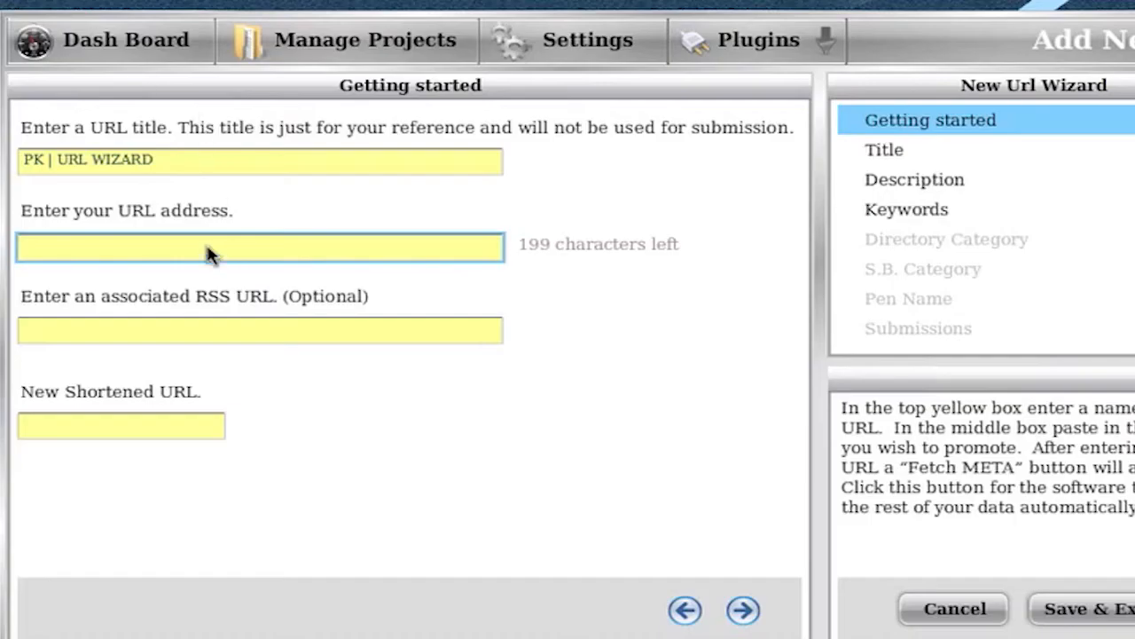
pyautogui.write('http://www.pingkaching.com/blog/Add_New_URL_Training/')
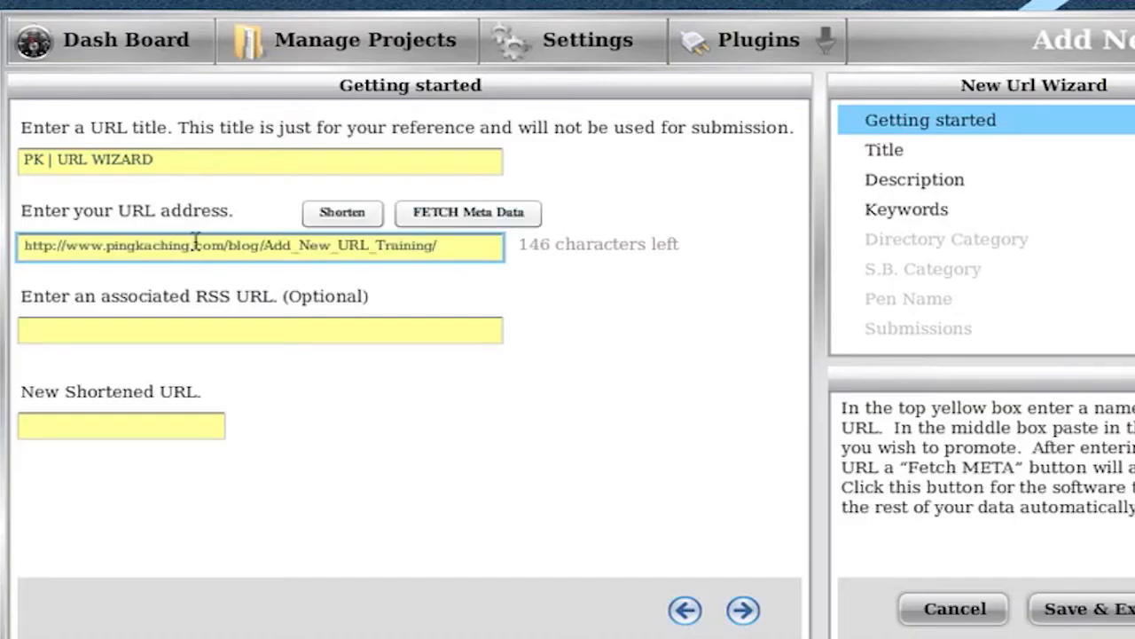
# Fetch and save the meta data for the entered URL address, and generate a shortened version of the address
pyautogui.click(438, 218)
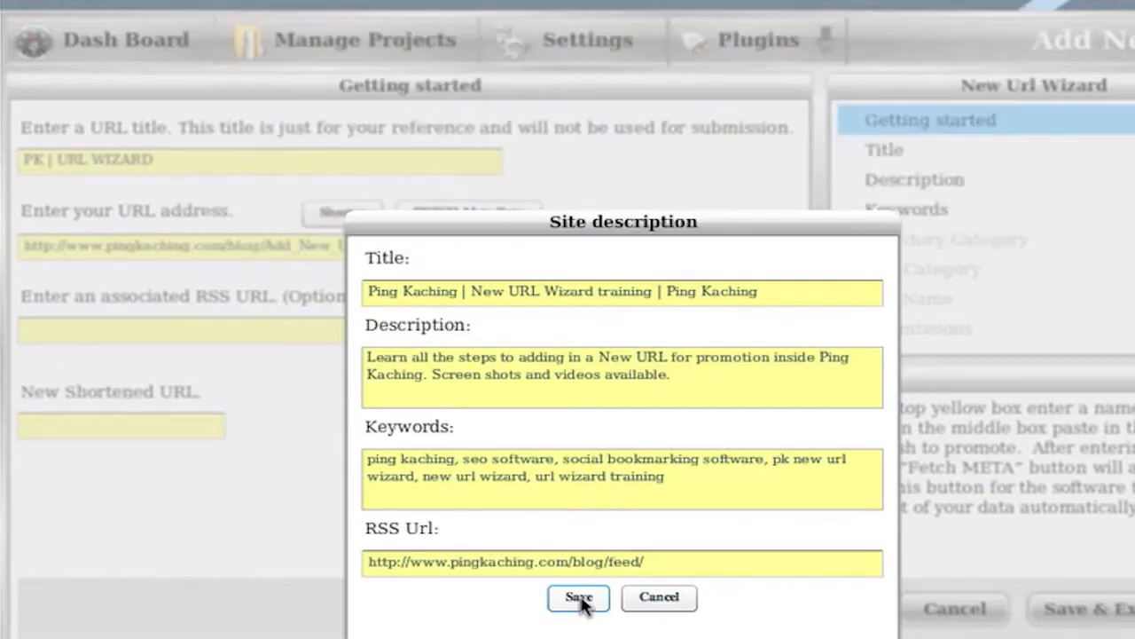
pyautogui.click(579, 601)
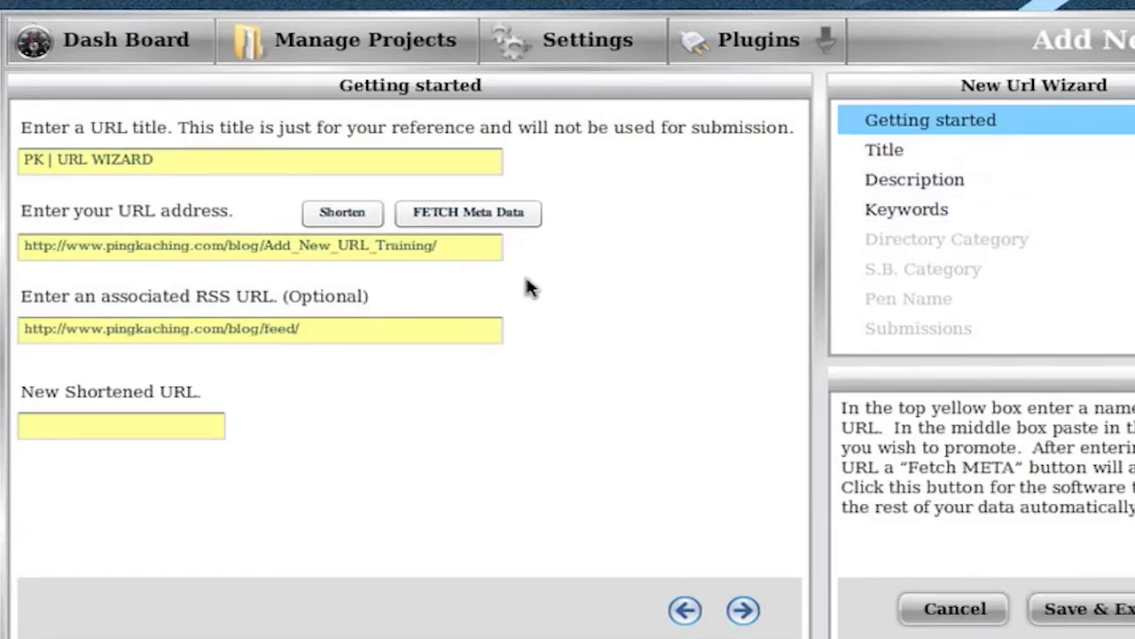
pyautogui.click(116, 423)
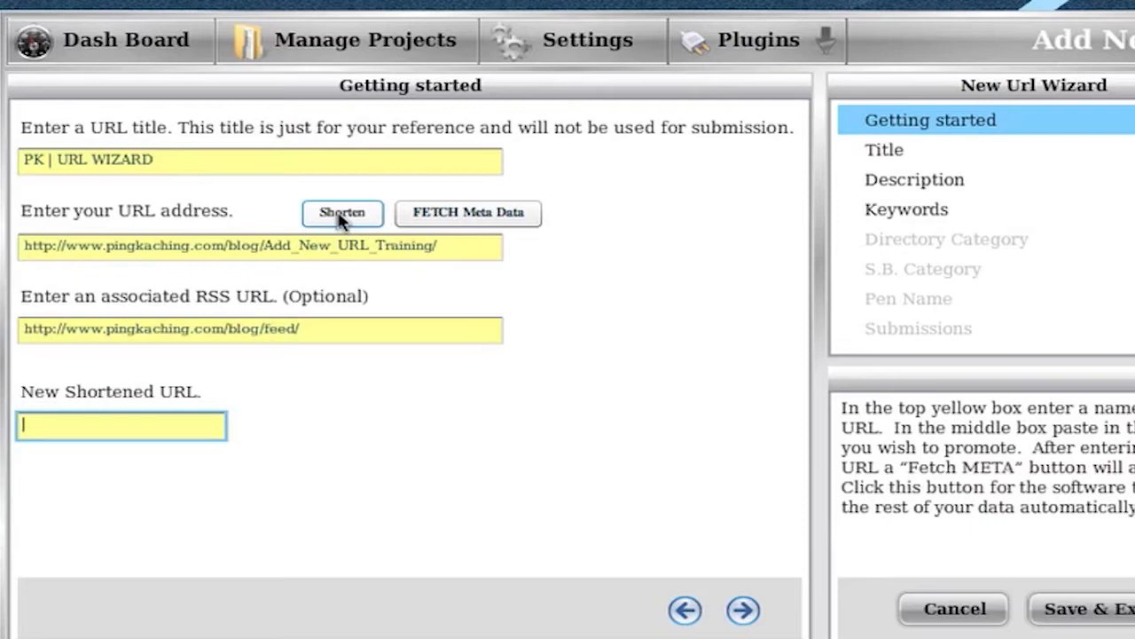
pyautogui.click(144, 248)
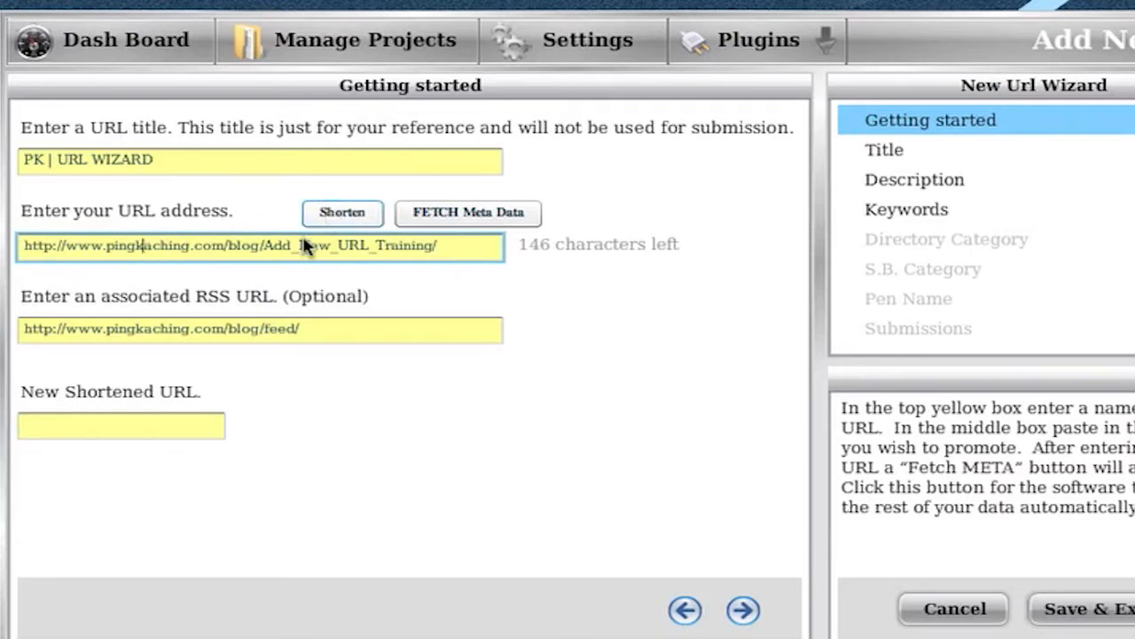
pyautogui.click(123, 429)
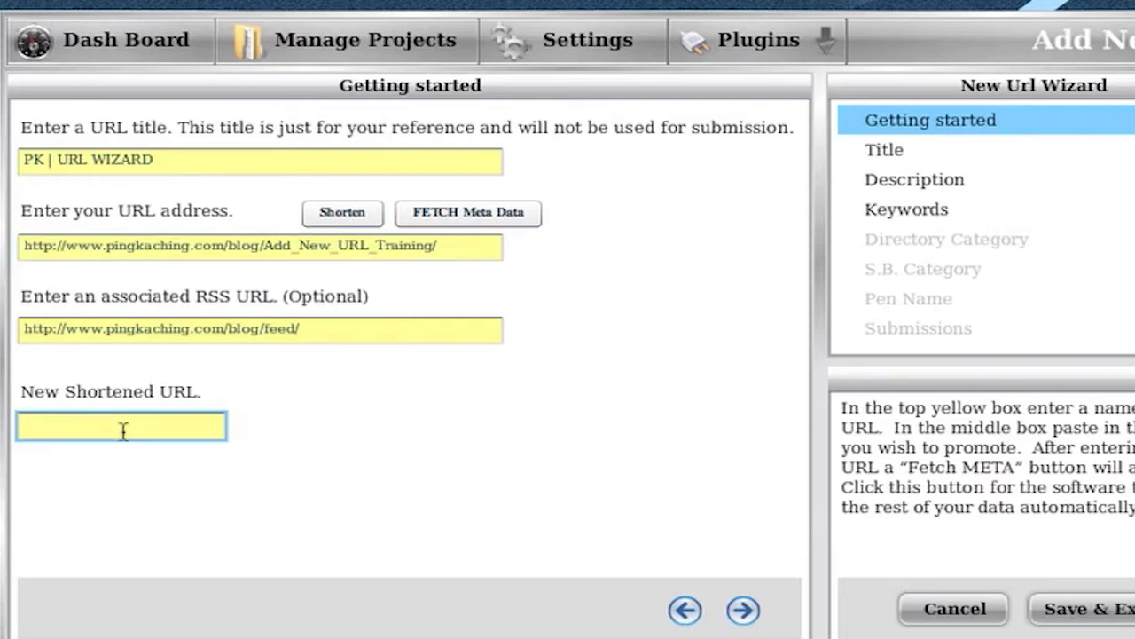
pyautogui.click(331, 217)
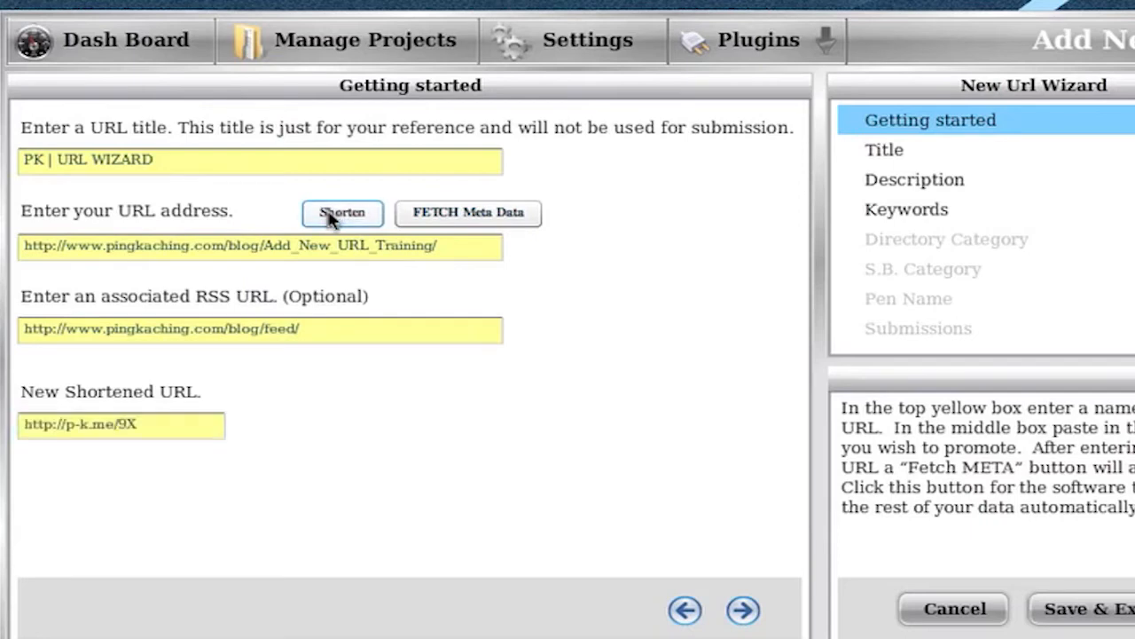
pyautogui.click(160, 425)
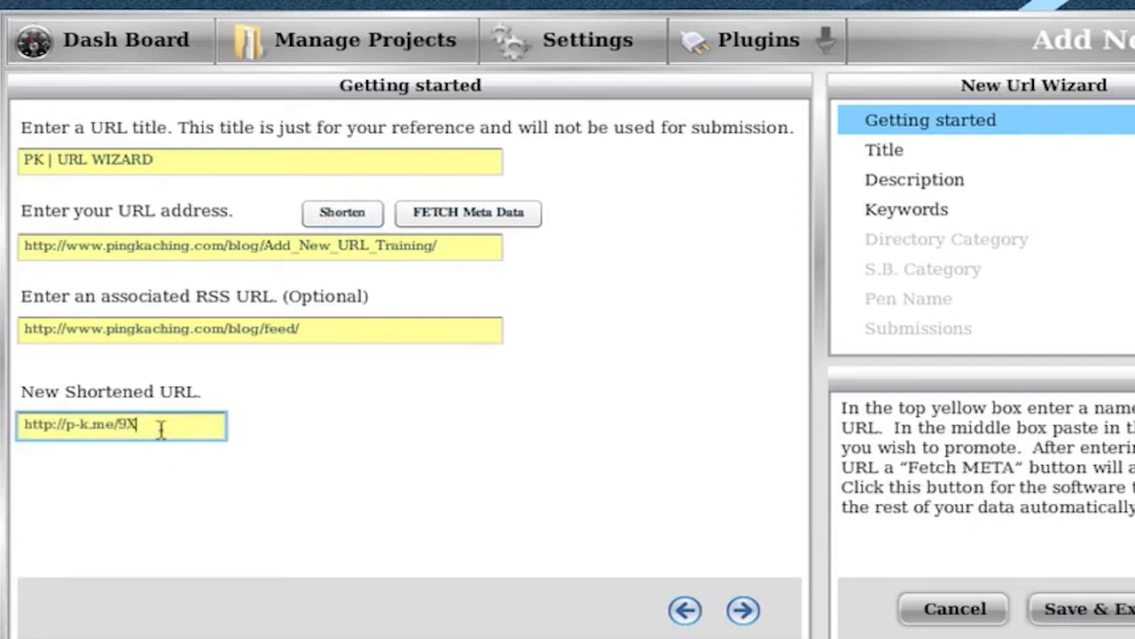
pyautogui.moveTo(168, 425); pyautogui.dragTo(20, 424)
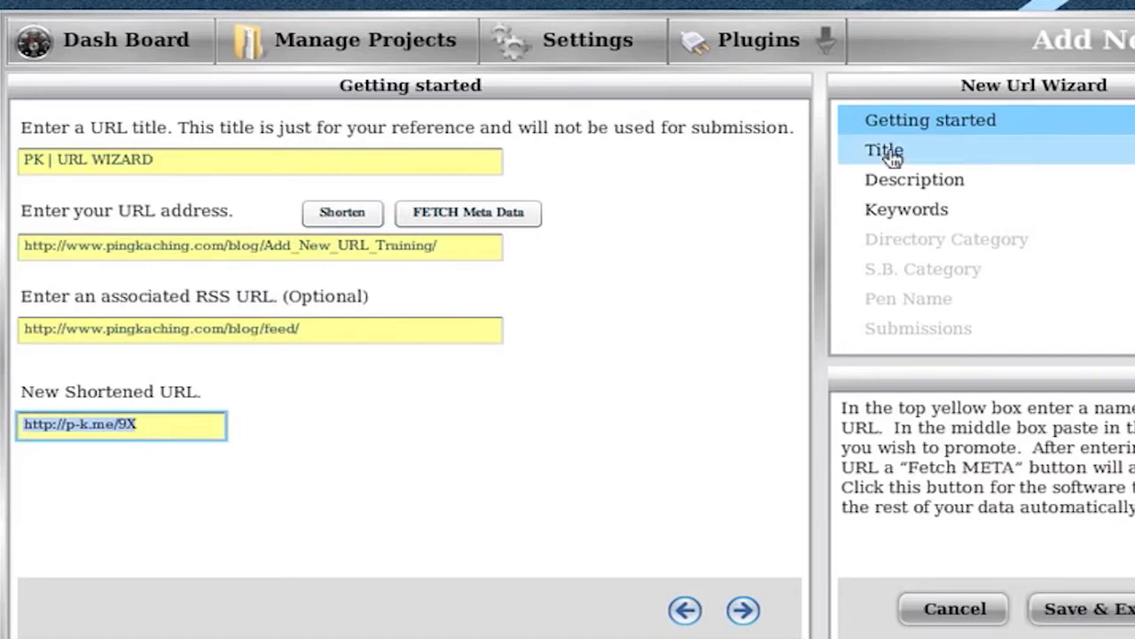
# Replace the first entry on the wizard's title page with "This page offers training on the URL Wizard for Ping Kaching."
pyautogui.click(744, 612)
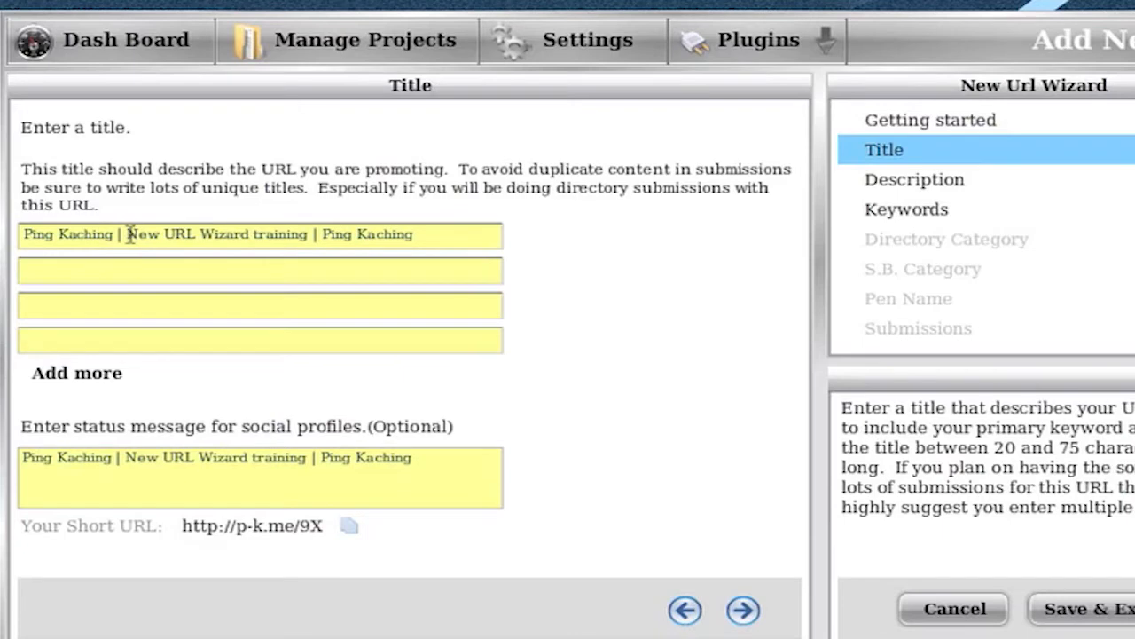
pyautogui.moveTo(125, 235); pyautogui.dragTo(19, 238)
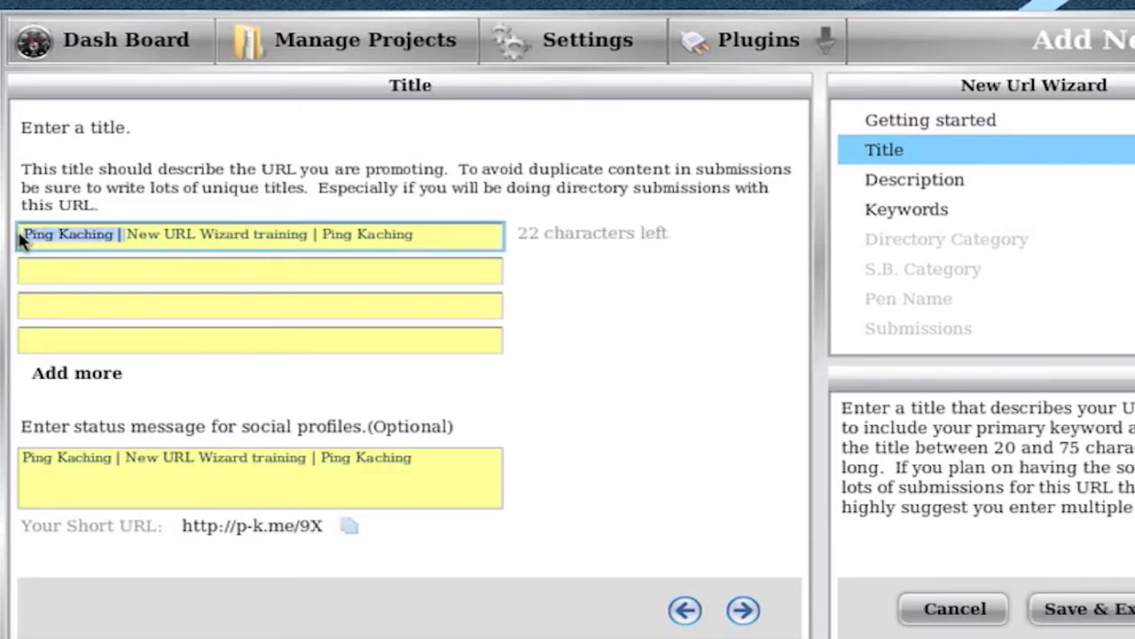
pyautogui.press('Delete')
pyautogui.tripleClick(326, 234)
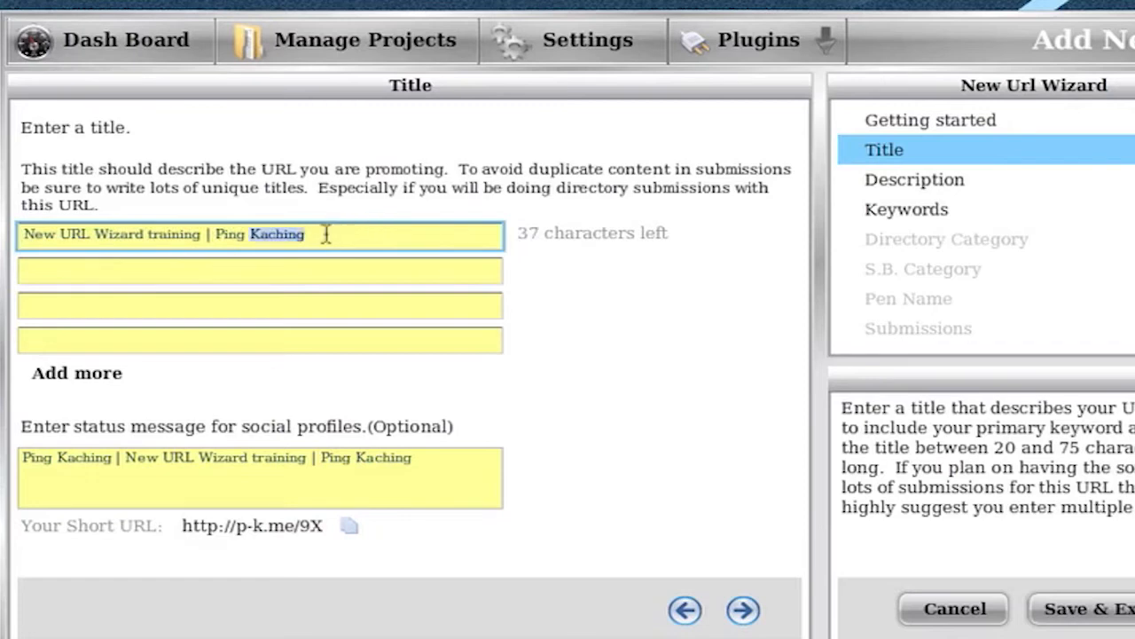
pyautogui.write('T')
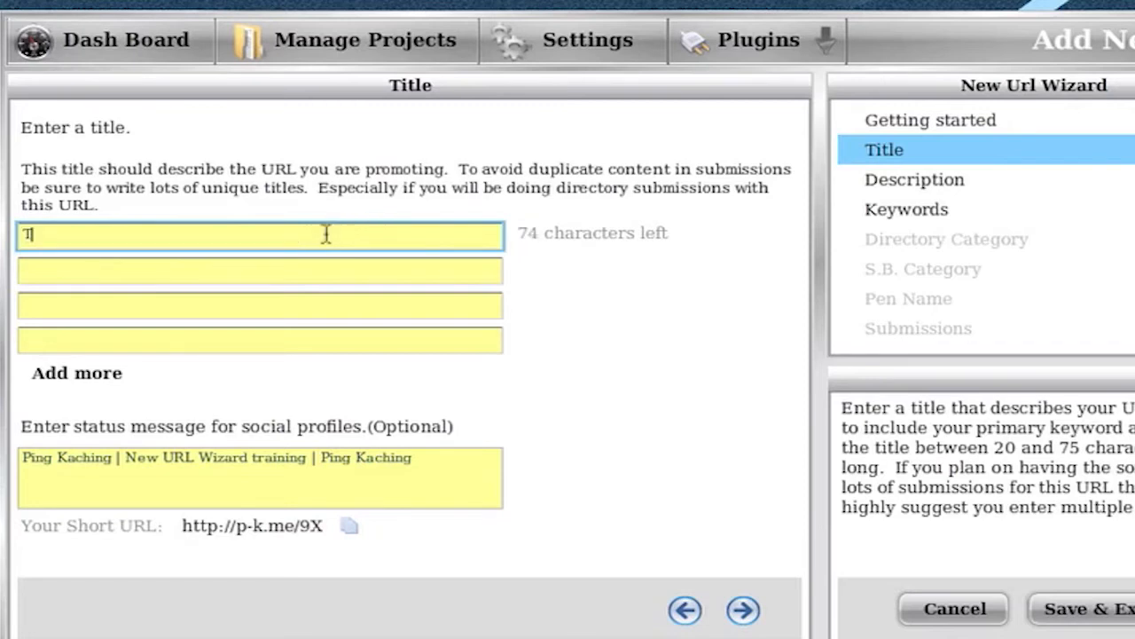
pyautogui.write('his page do')
pyautogui.press('BackSpace')
pyautogui.press('BackSpace')
pyautogui.write('offers training on the ')
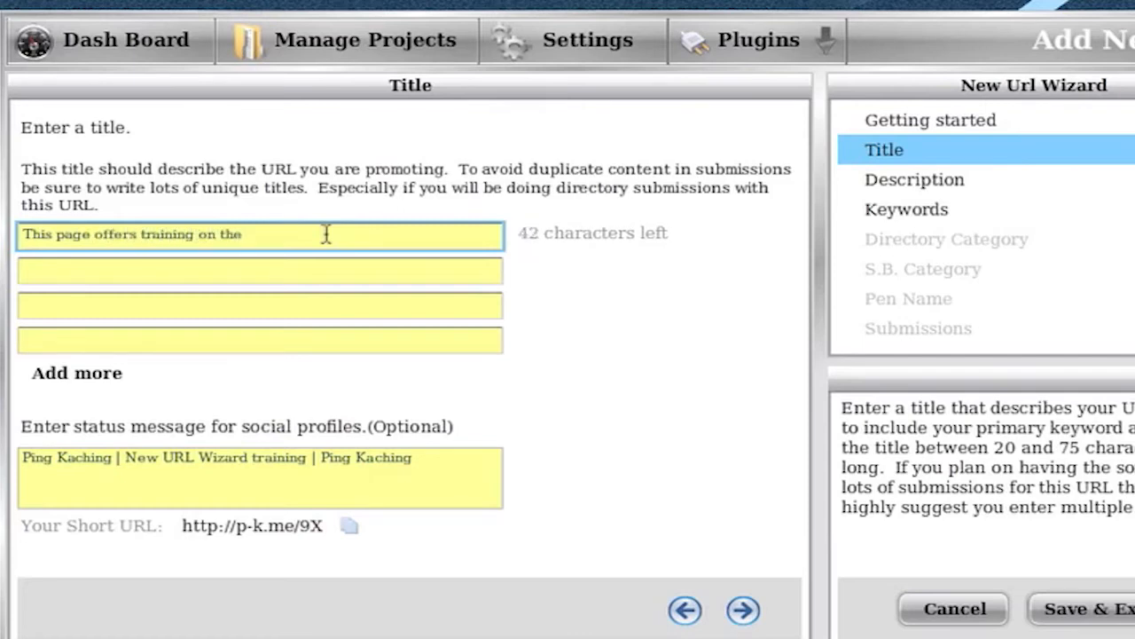
pyautogui.write('URL WI')
pyautogui.write('zard for Pin')
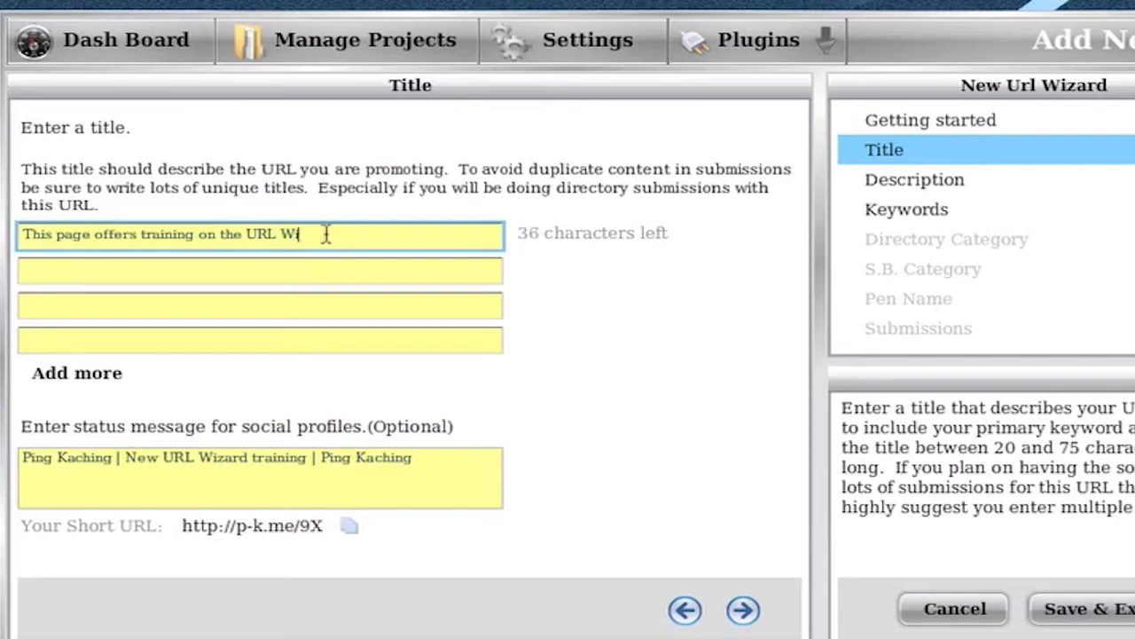
pyautogui.write('g Kaching.')
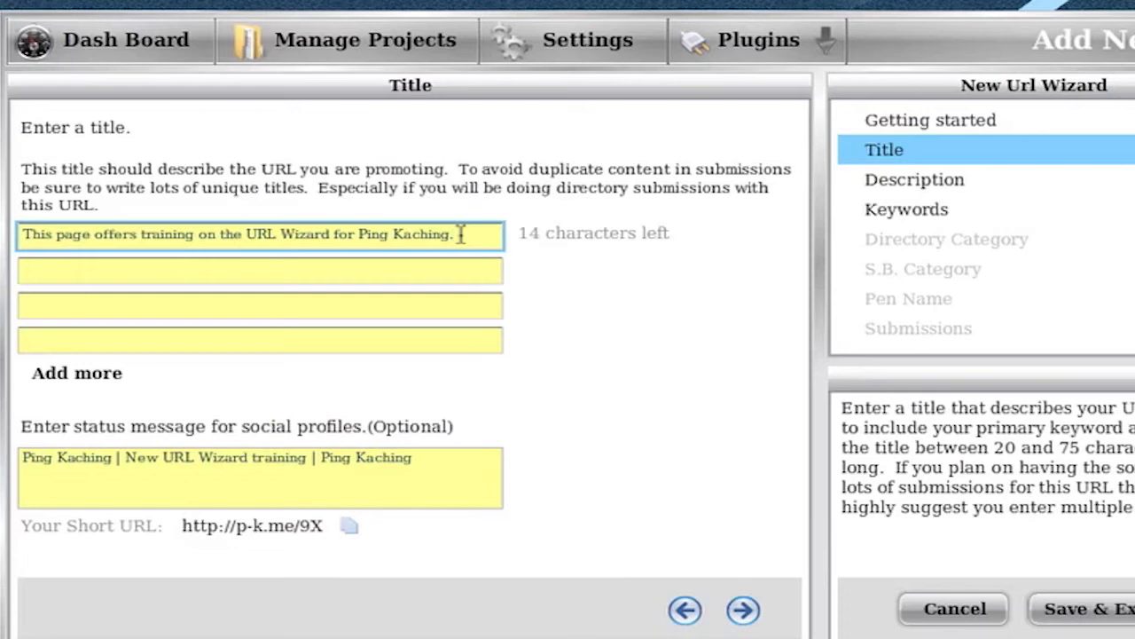
# Recheck the URL address on the wizard's getting started page and add a fifth title field on the title page
pyautogui.click(942, 122)
pyautogui.moveTo(27, 245); pyautogui.dragTo(441, 246)
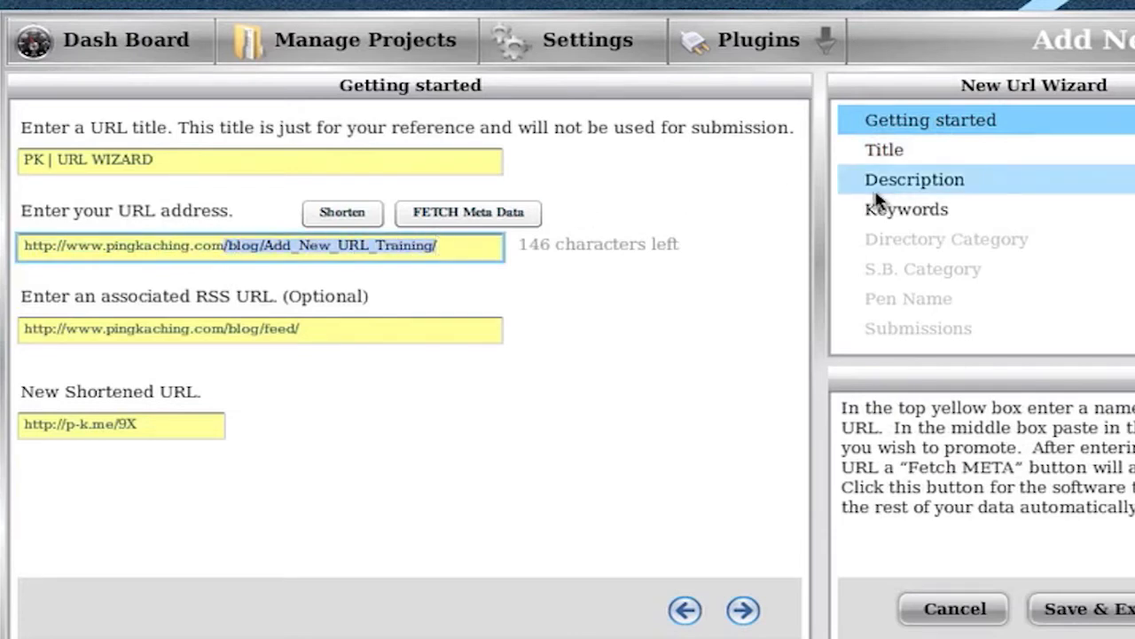
pyautogui.click(887, 156)
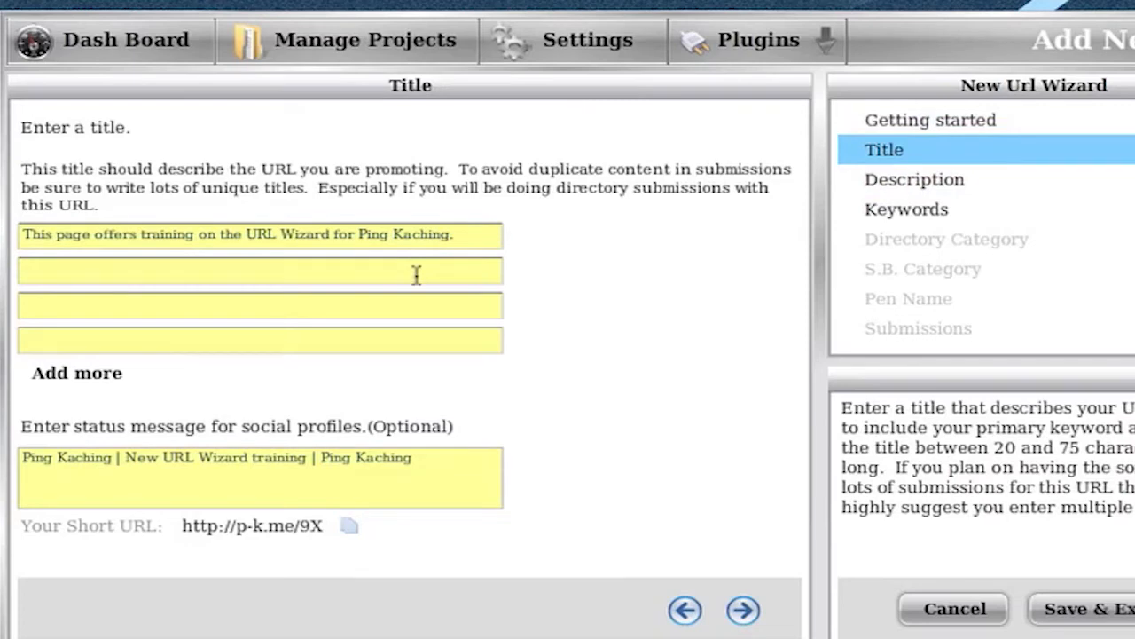
pyautogui.click(430, 234)
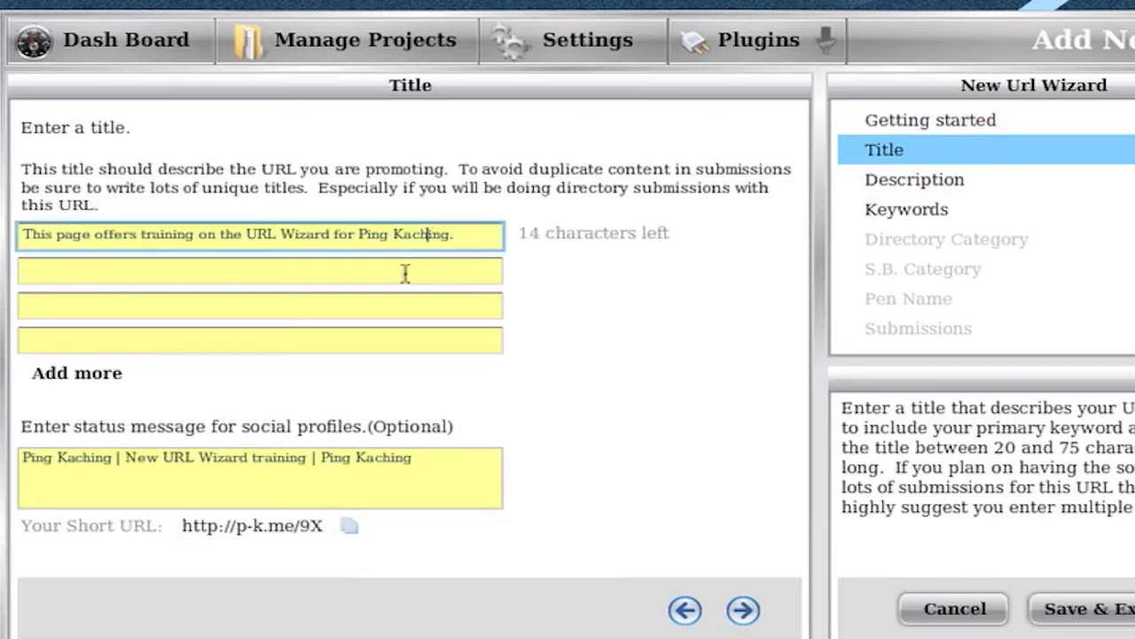
pyautogui.click(406, 273)
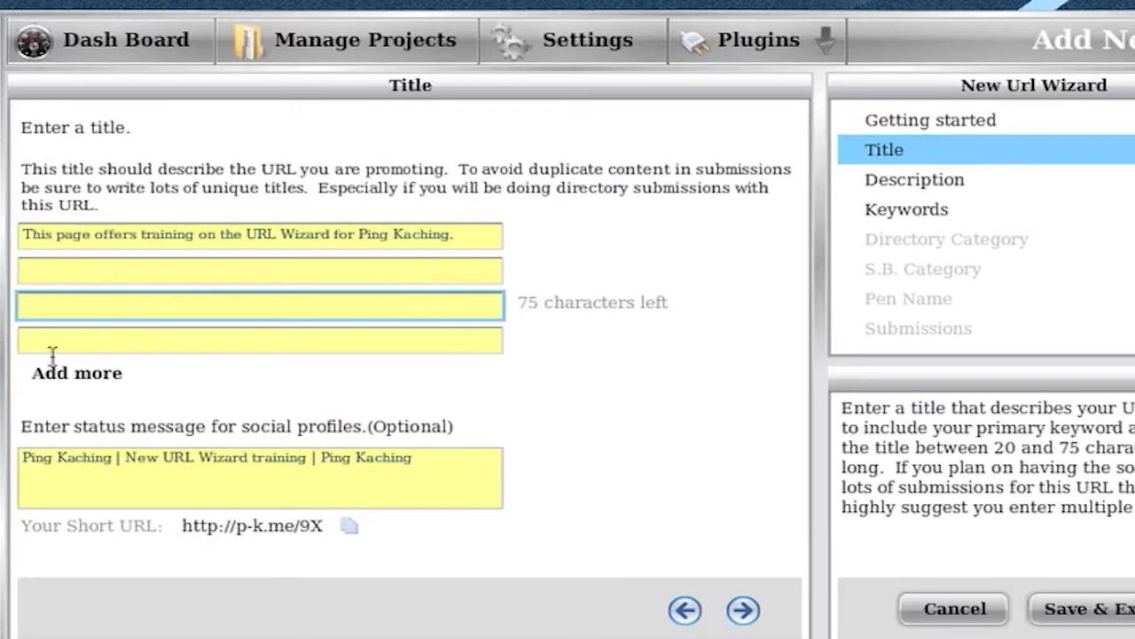
pyautogui.click(62, 376)
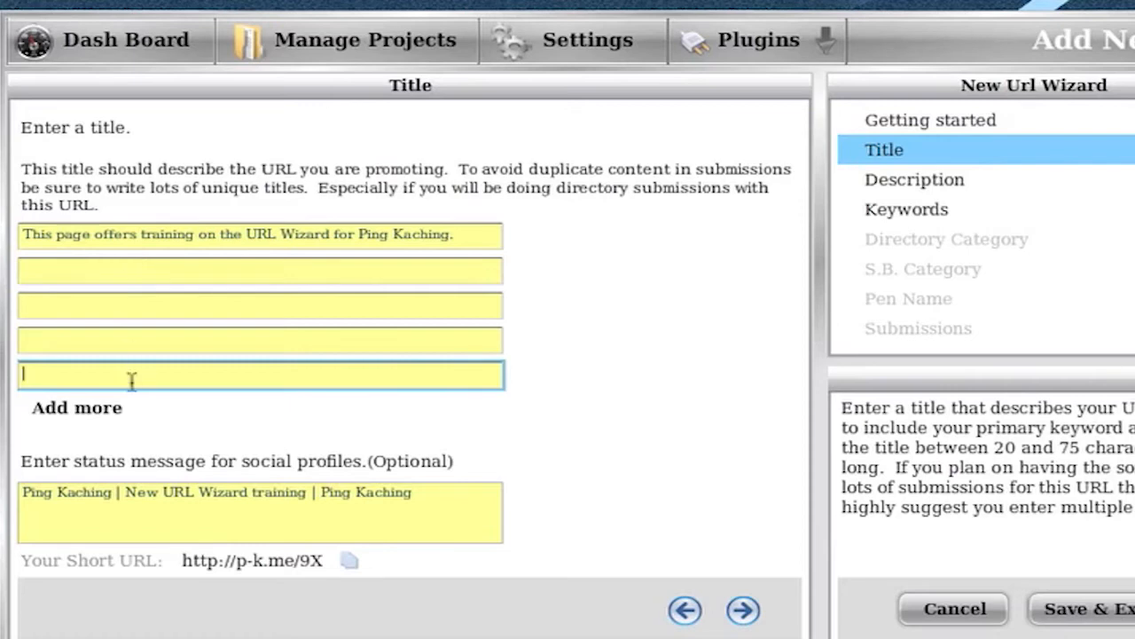
pyautogui.click(182, 502)
pyautogui.moveTo(426, 499); pyautogui.dragTo(16, 502)
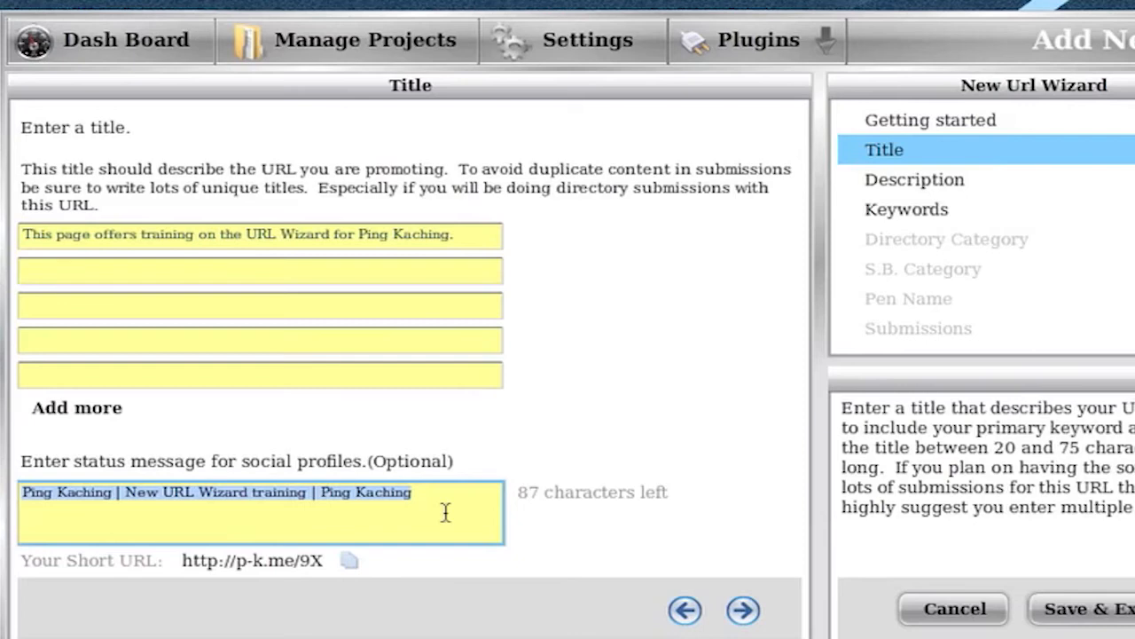
pyautogui.moveTo(458, 494); pyautogui.dragTo(35, 479)
pyautogui.press('BackSpace')
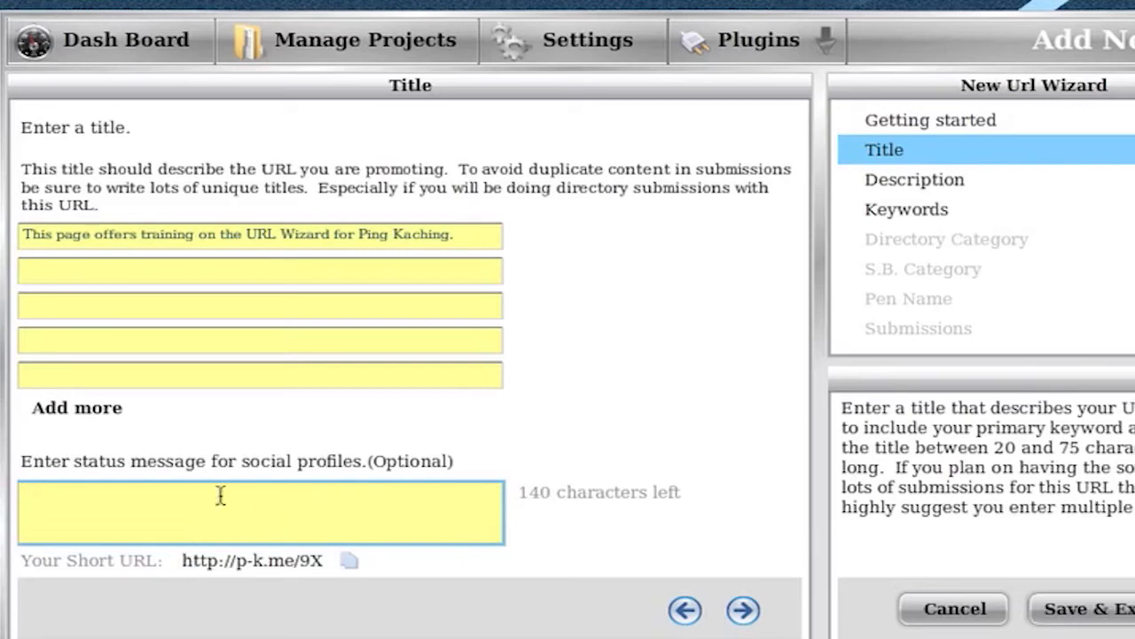
pyautogui.write('test mesage:')
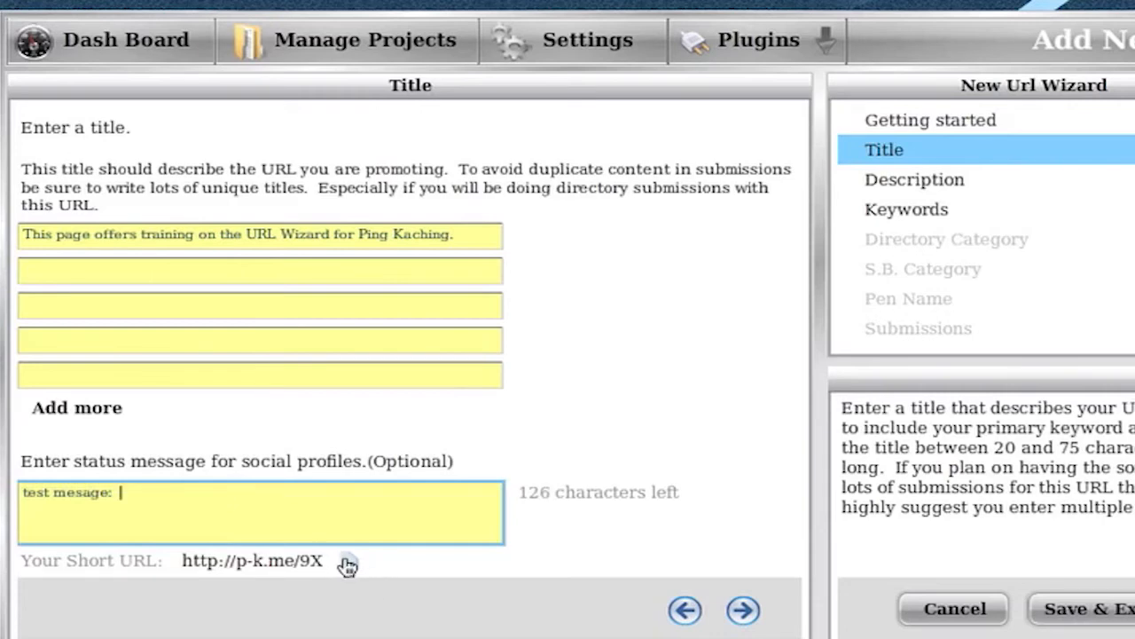
pyautogui.rightClick(273, 504)
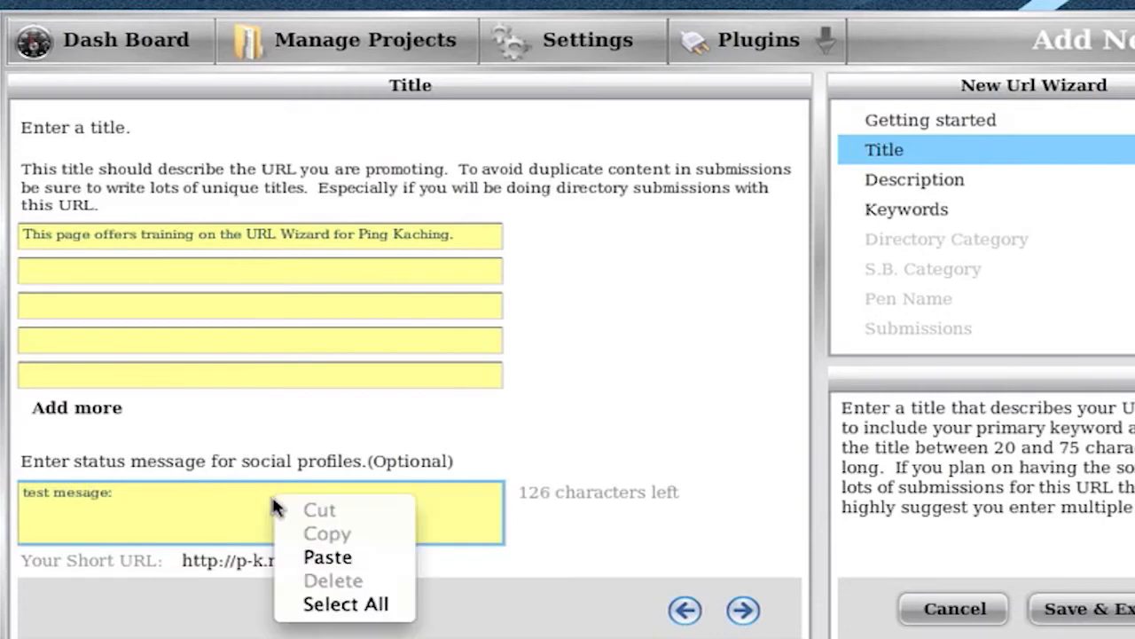
pyautogui.click(325, 556)
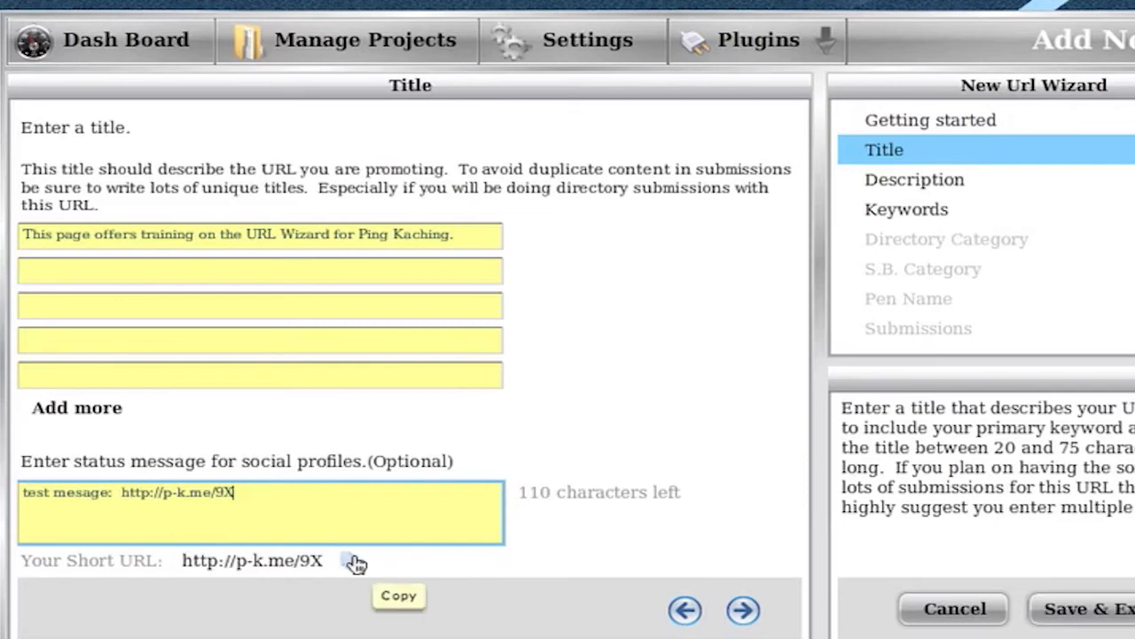
pyautogui.doubleClick(42, 493)
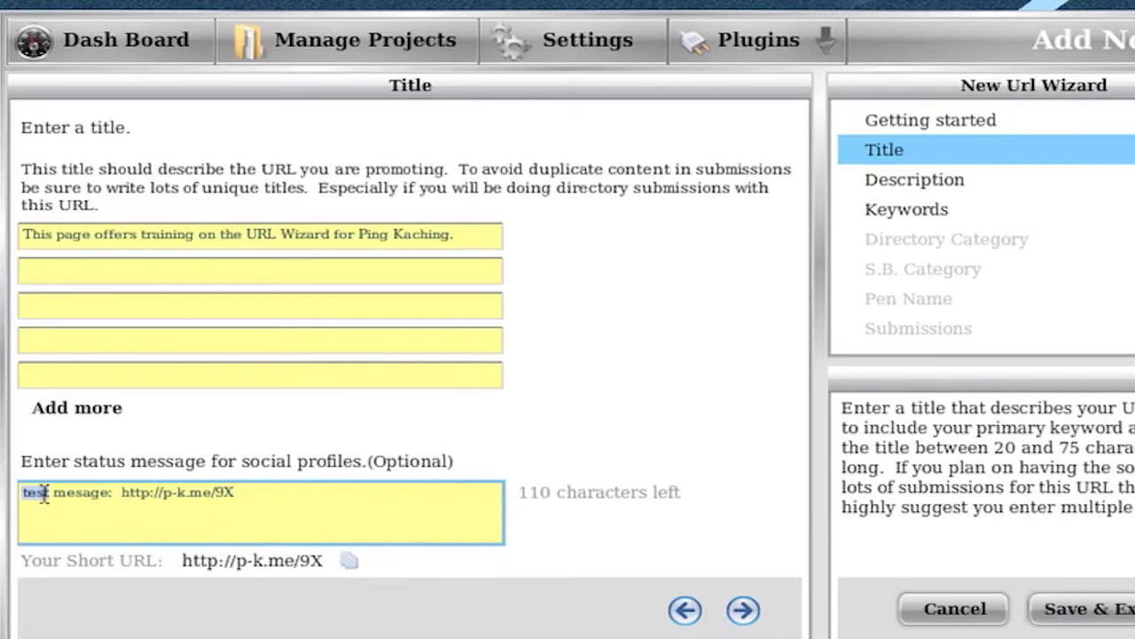
pyautogui.tripleClick(43, 494)
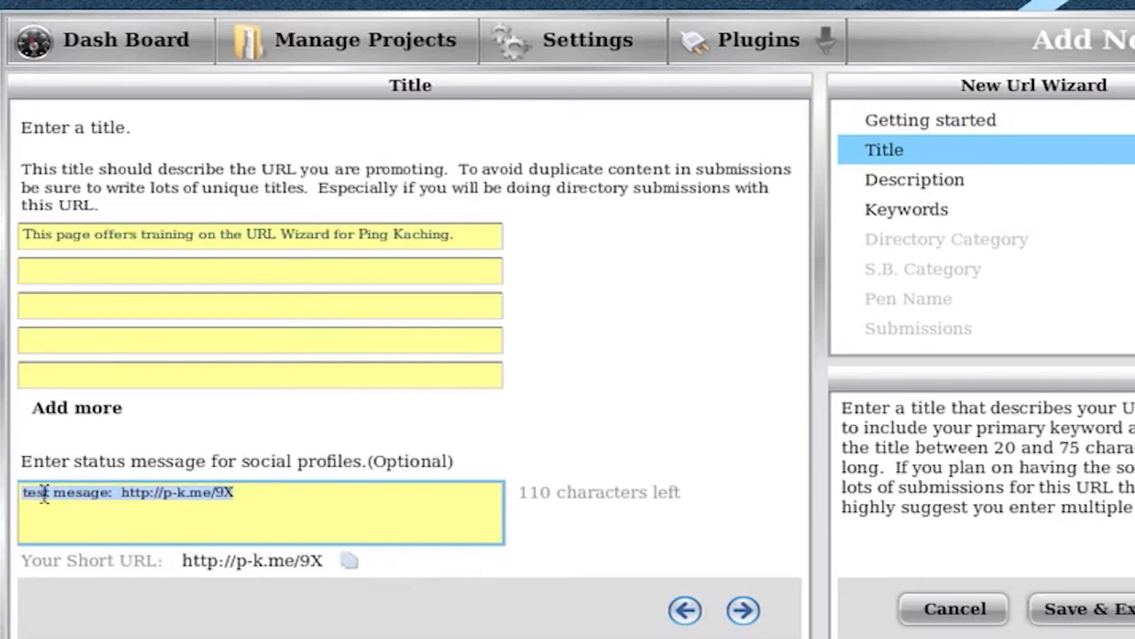
# Examine the first description on the wizard's description page and compare it with the entry on the title page
pyautogui.click(922, 191)
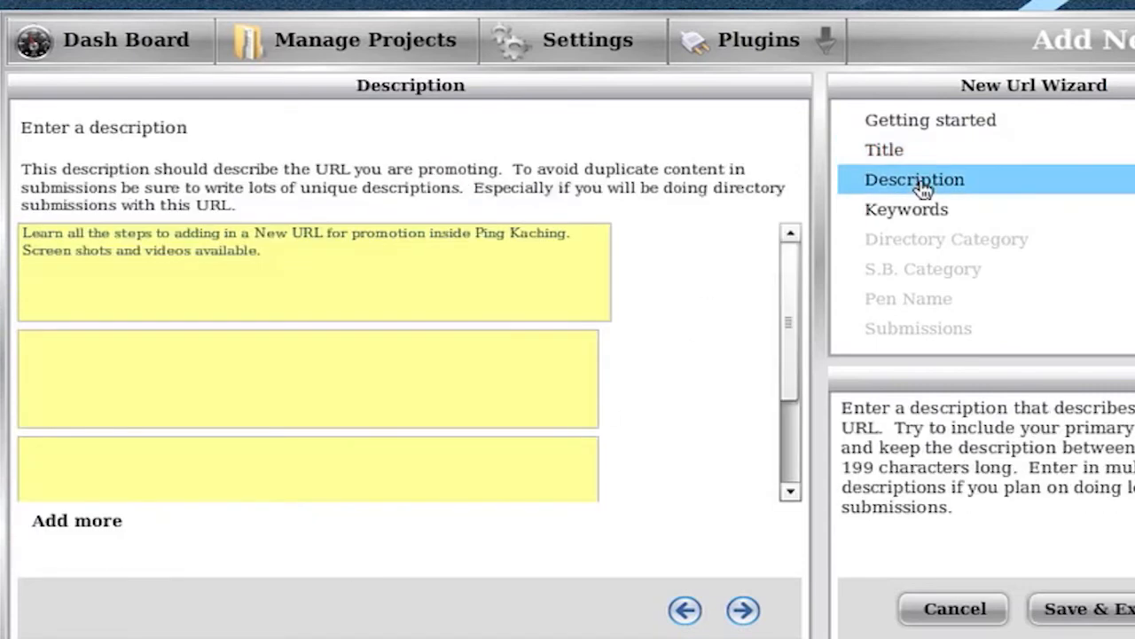
pyautogui.click(27, 235)
pyautogui.moveTo(27, 235); pyautogui.dragTo(481, 255)
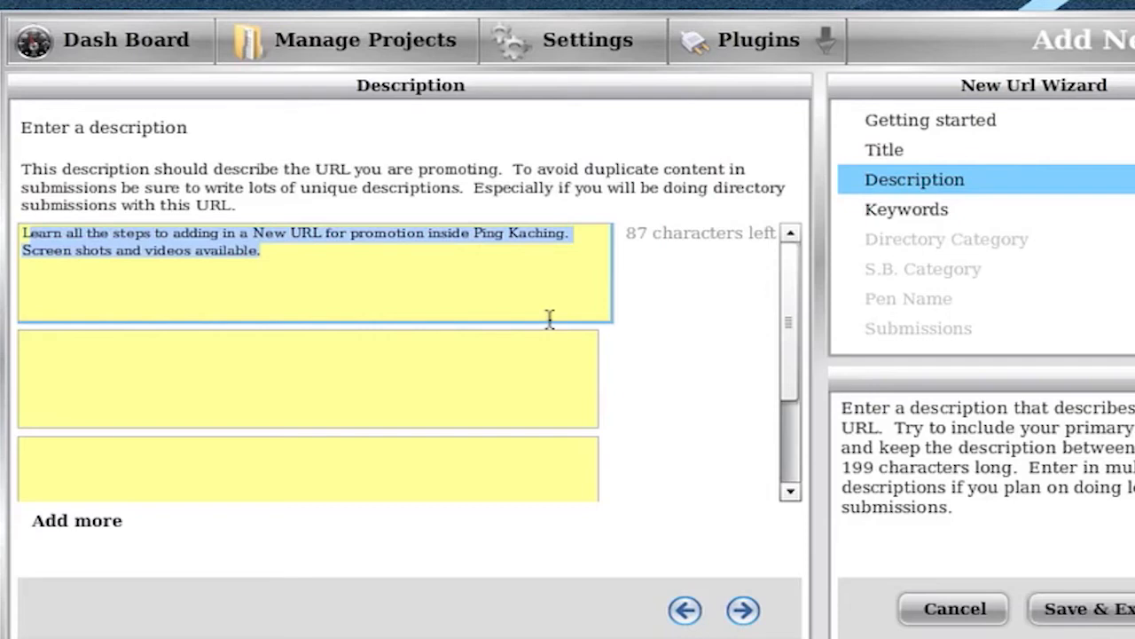
pyautogui.click(544, 291)
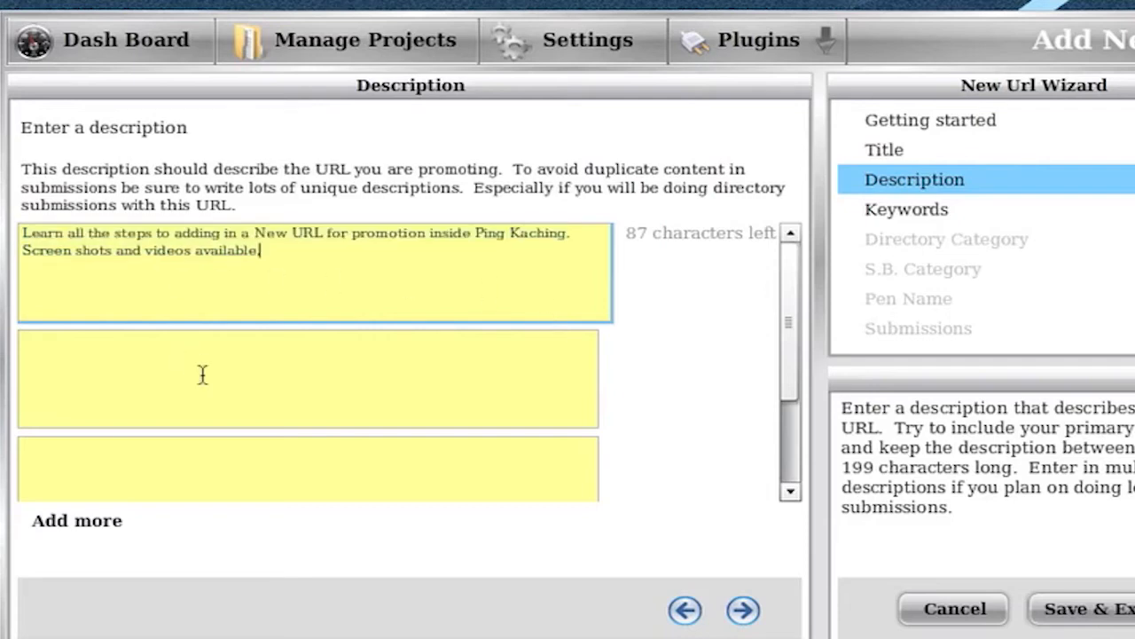
pyautogui.click(904, 159)
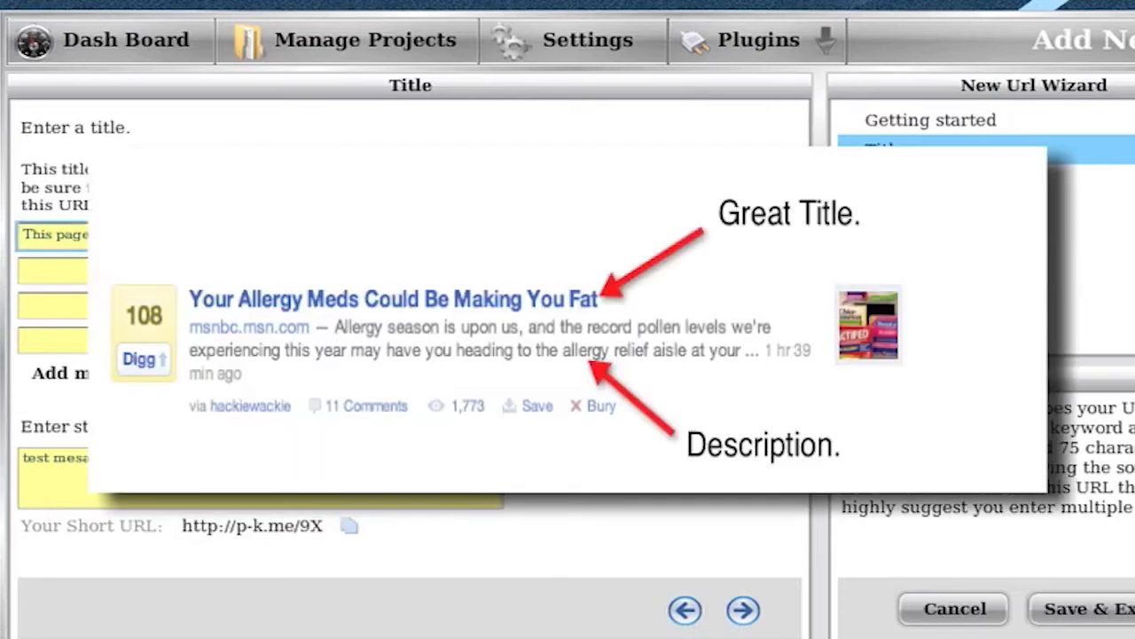
pyautogui.click(905, 178)
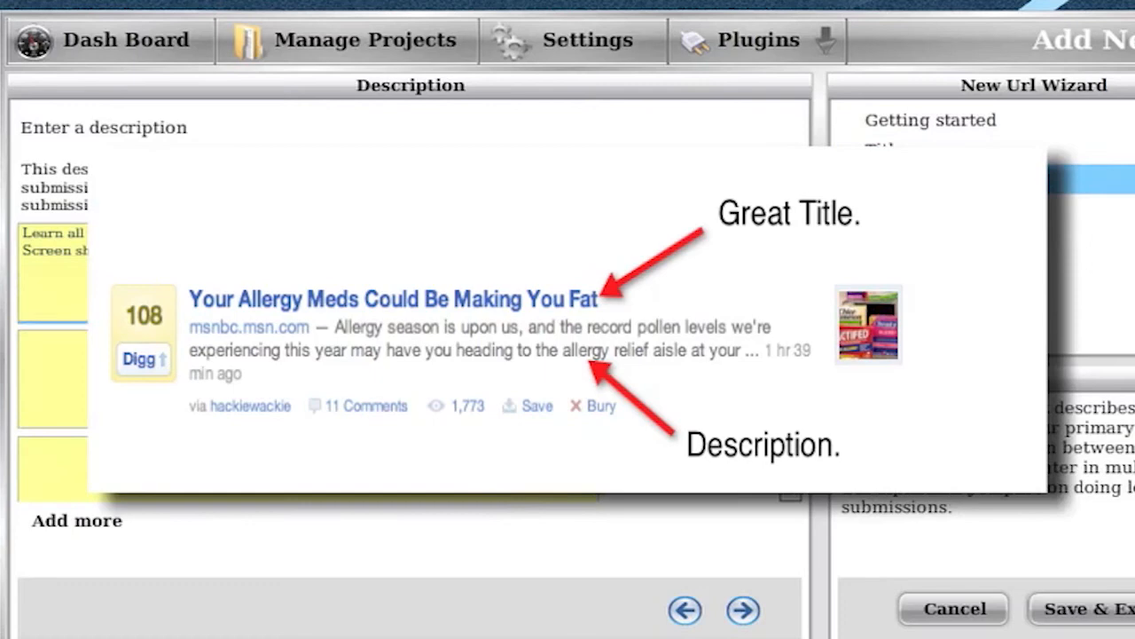
pyautogui.click(895, 149)
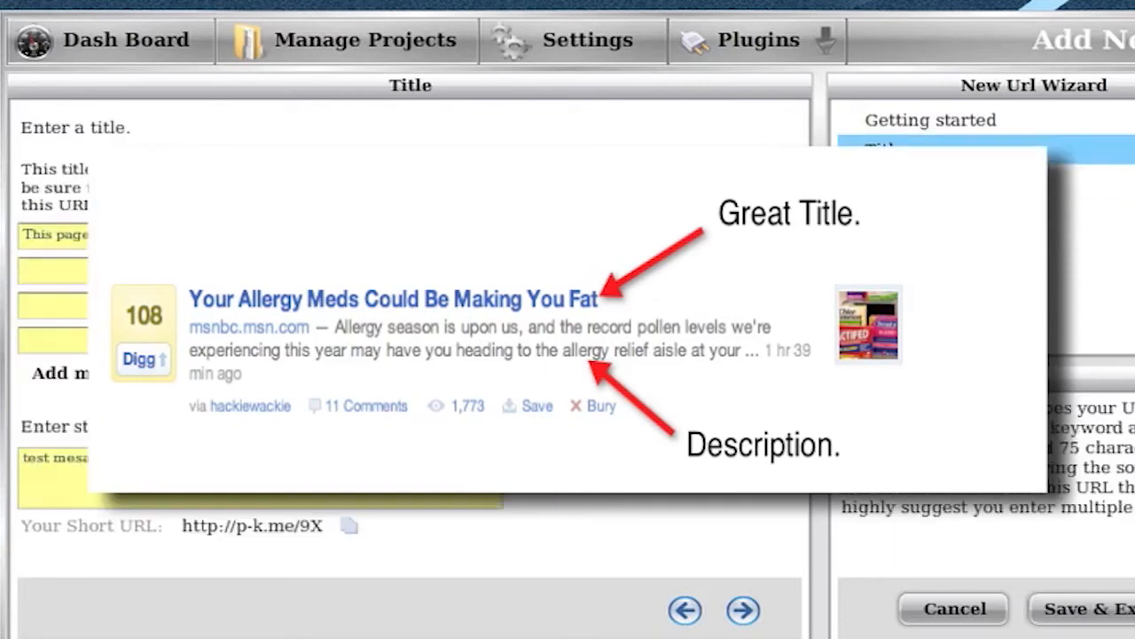
pyautogui.moveTo(213, 235); pyautogui.dragTo(22, 235)
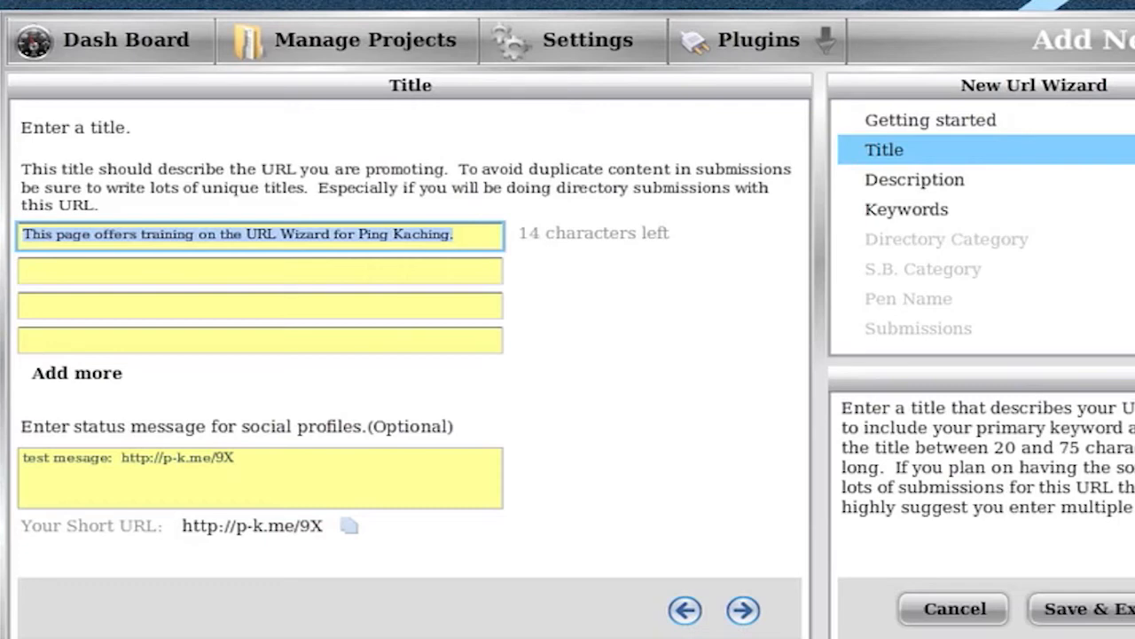
pyautogui.click(905, 180)
pyautogui.click(370, 276)
pyautogui.hotkey('ctrl', 'a')
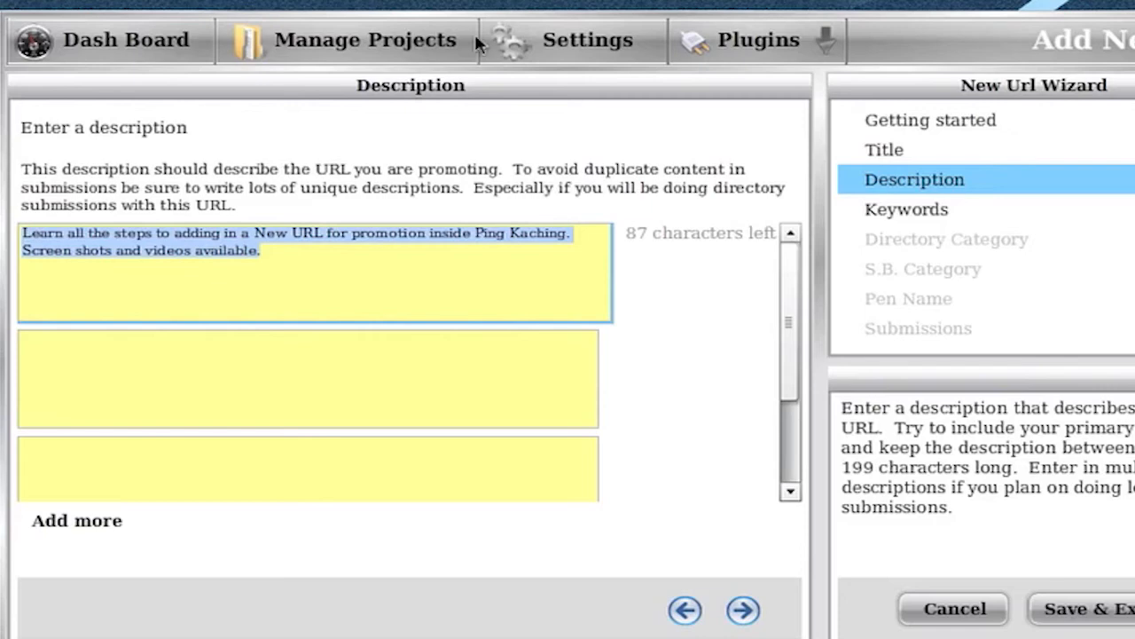
# Look through the wizard's keywords, directory category, S.B. category and pen name pages up to the submissions page
pyautogui.click(882, 218)
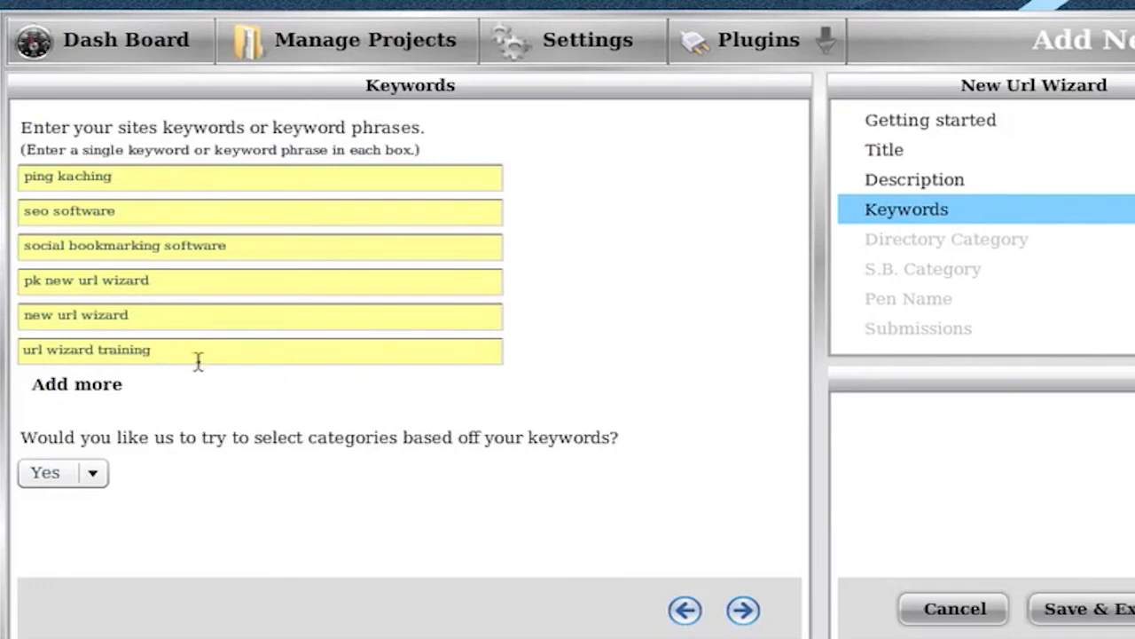
pyautogui.click(903, 254)
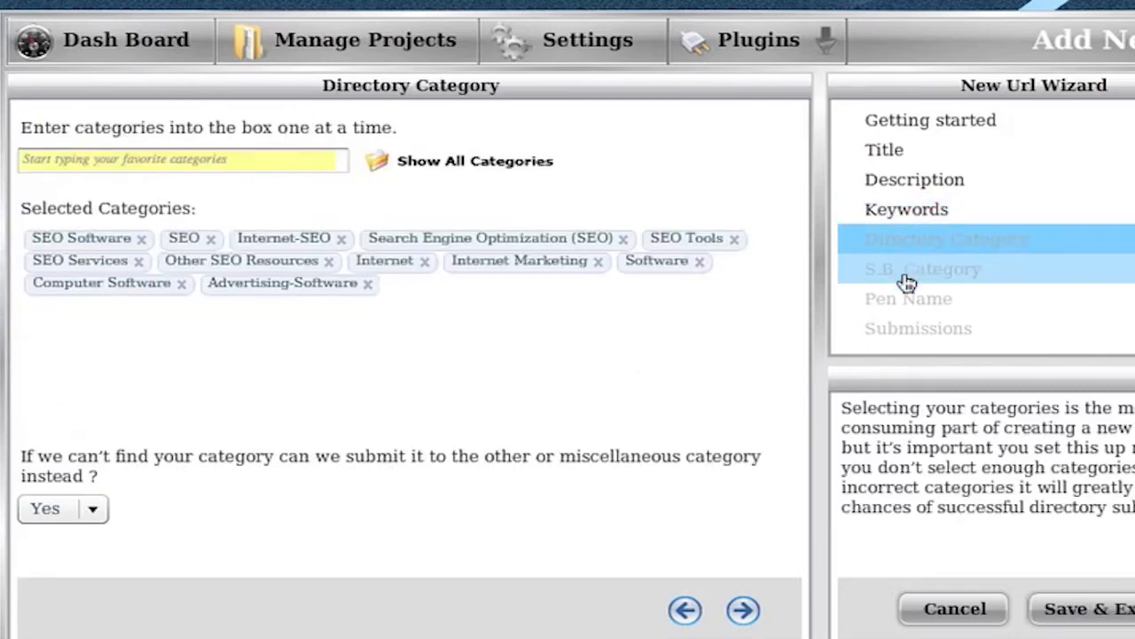
pyautogui.click(905, 282)
pyautogui.click(916, 302)
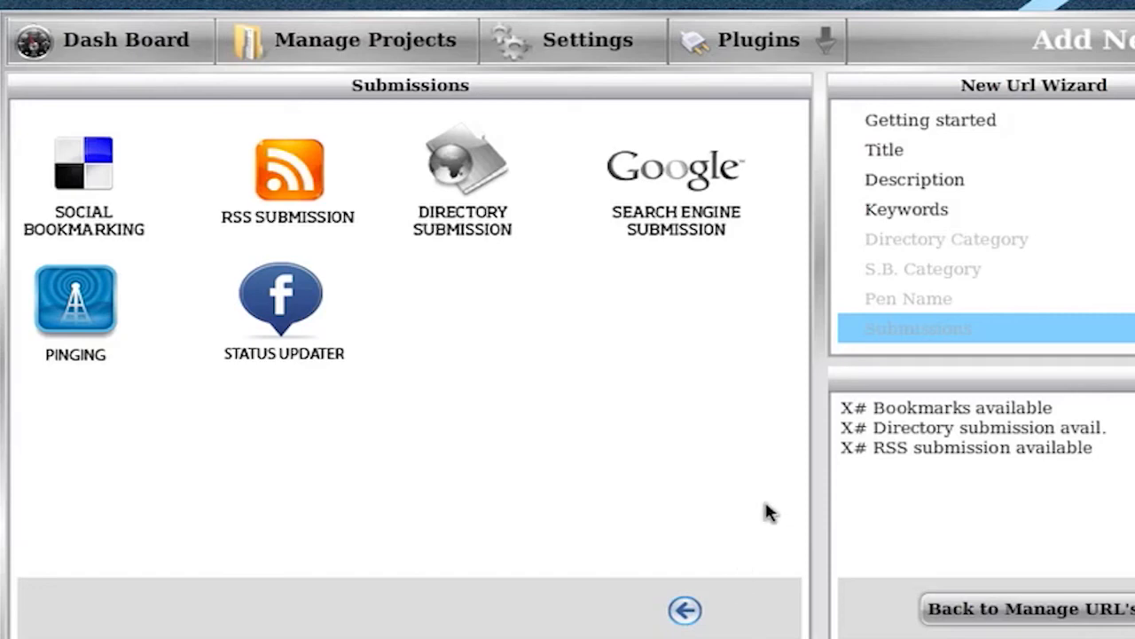
# Revisit the directory category and keywords pages, and go through the wizard from getting started to keywords again
pyautogui.click(914, 233)
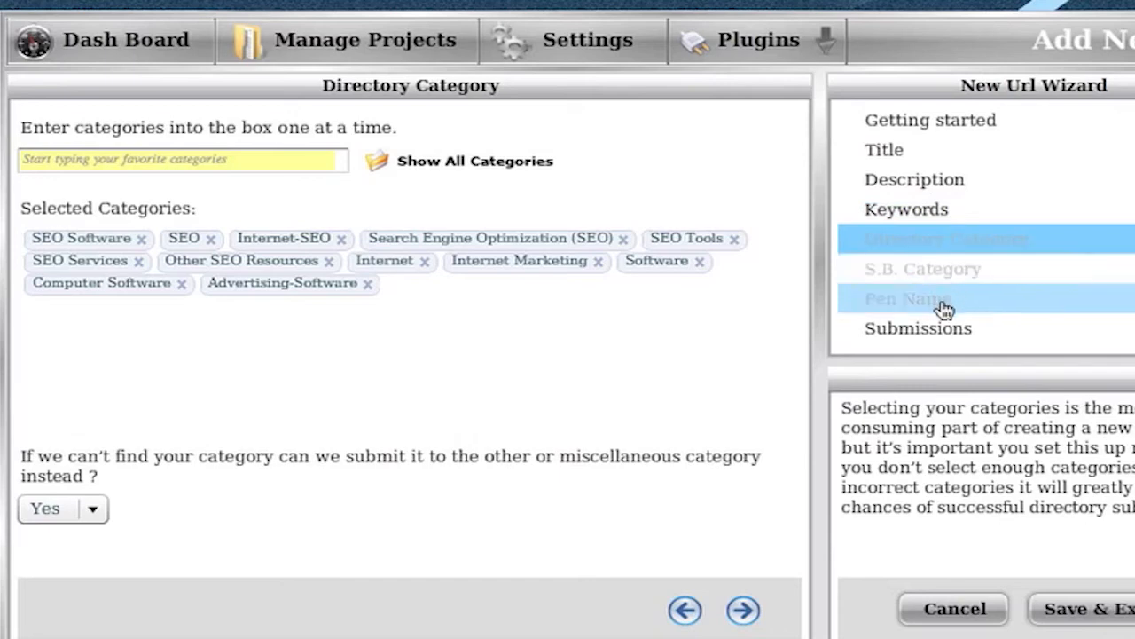
pyautogui.click(942, 219)
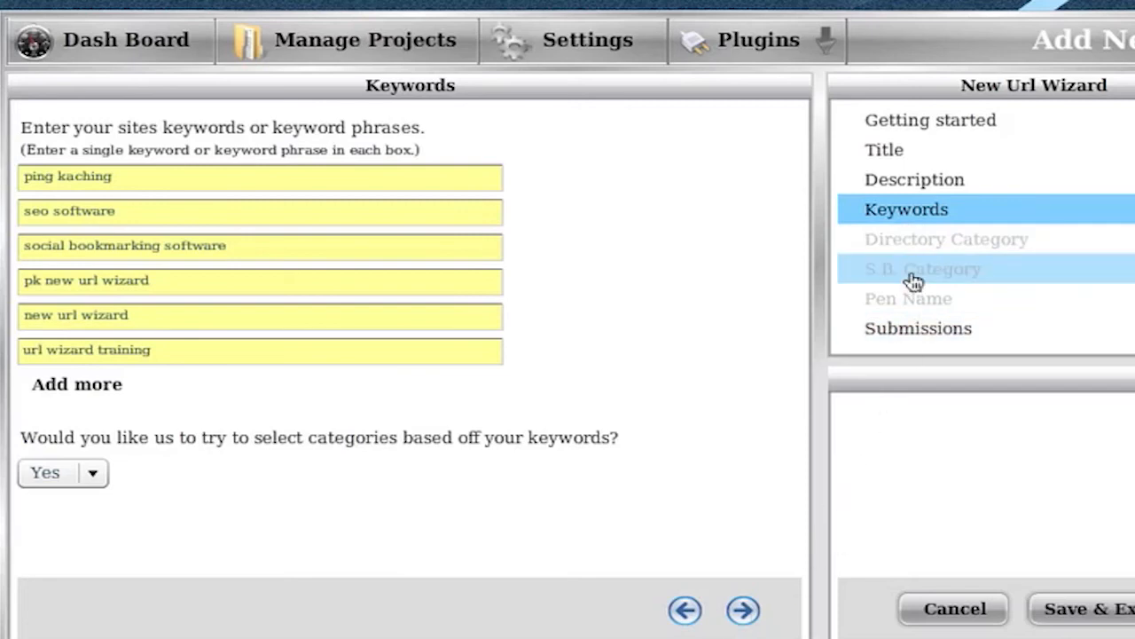
pyautogui.click(922, 135)
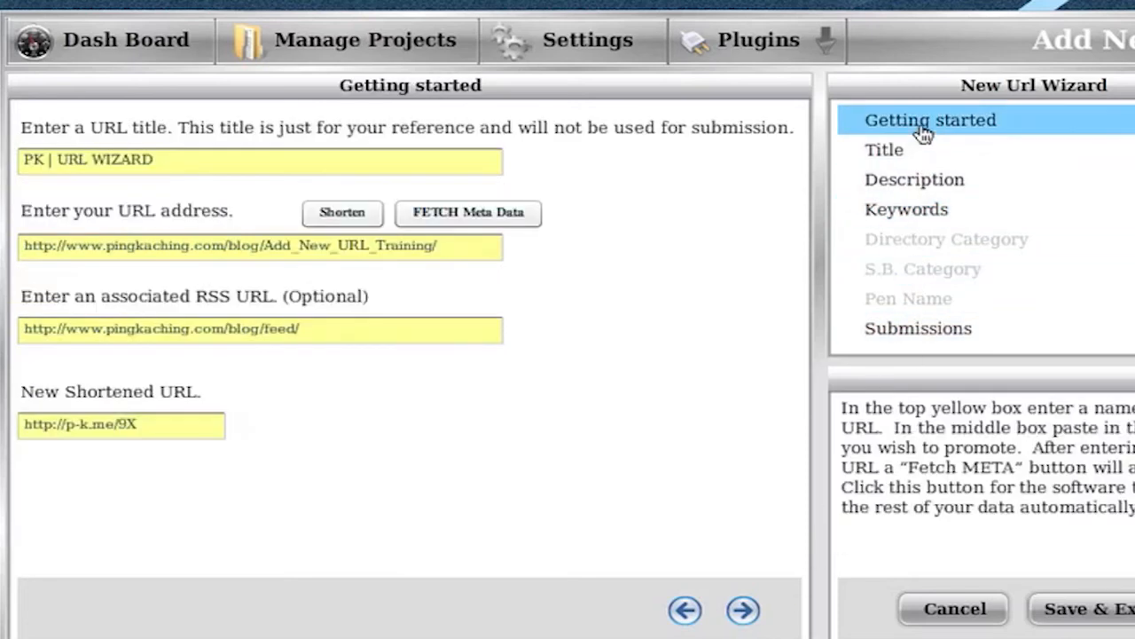
pyautogui.click(750, 619)
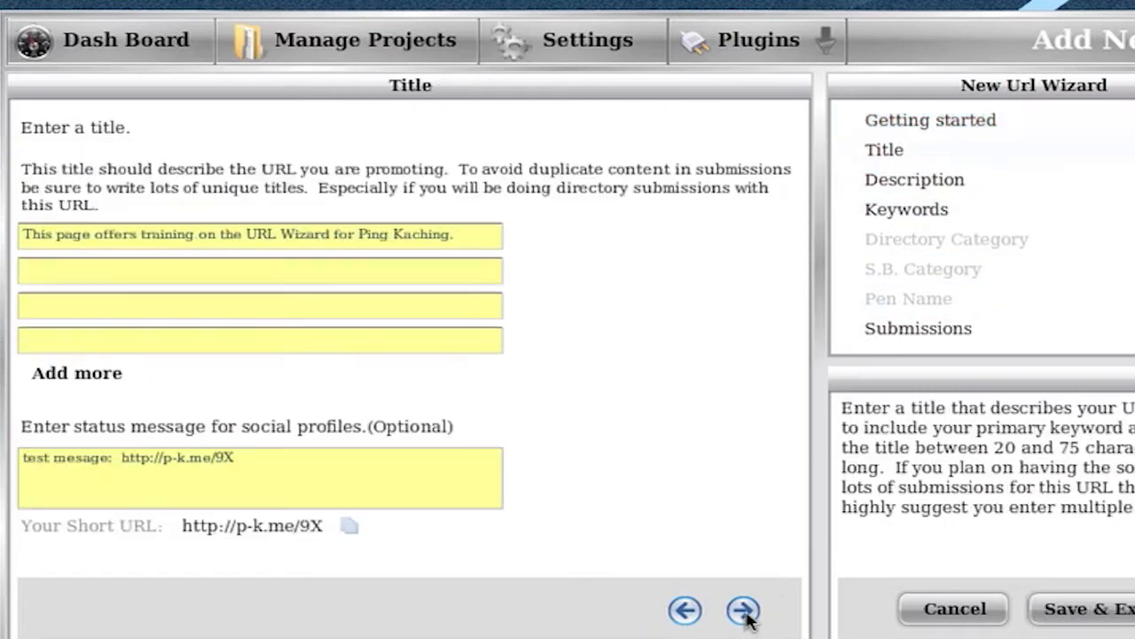
pyautogui.click(748, 619)
pyautogui.click(747, 618)
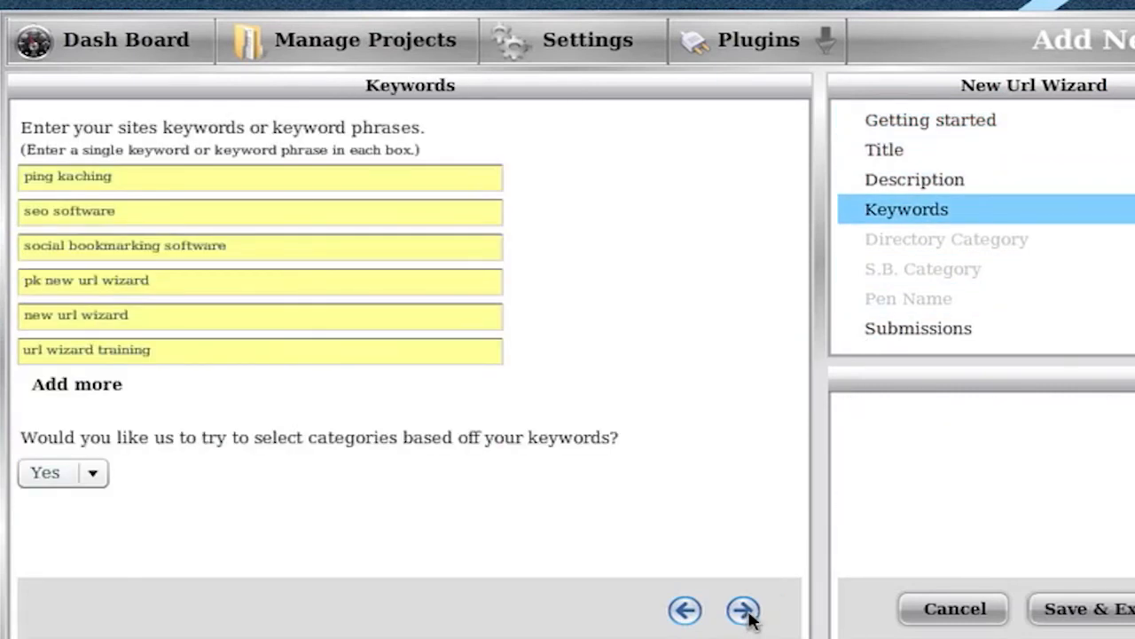
# Examine the selected directory categories and the S.B. category choices, ending on the directory category page
pyautogui.click(932, 254)
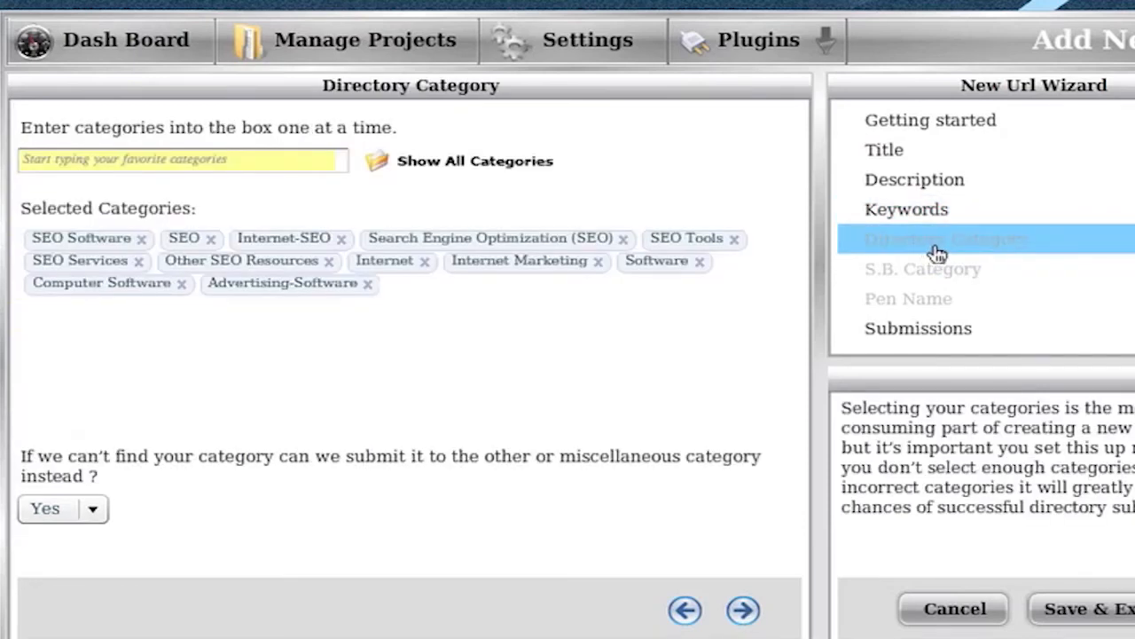
pyautogui.click(932, 271)
pyautogui.click(922, 302)
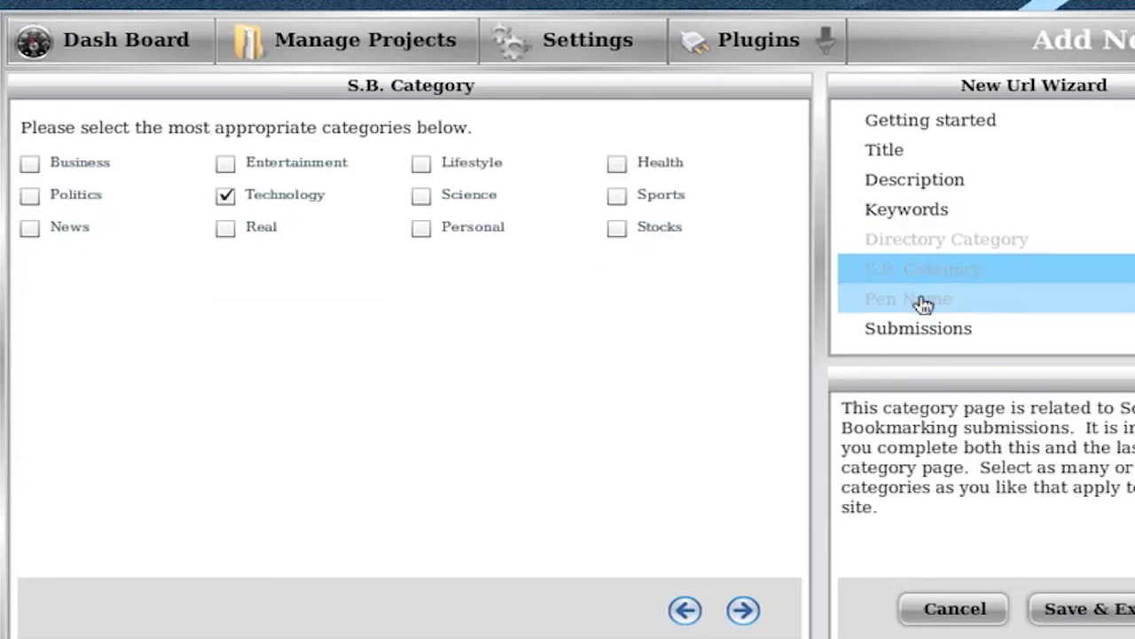
pyautogui.click(925, 275)
pyautogui.click(930, 251)
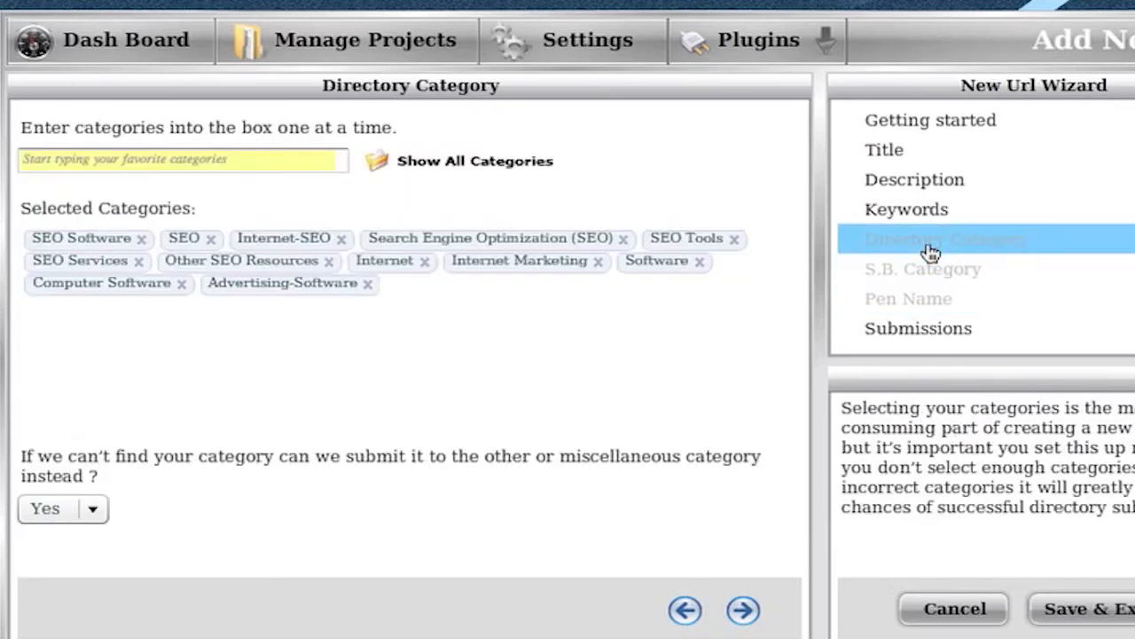
# Look at the account and general settings, and switch three options in the submission settings over and back
pyautogui.click(603, 51)
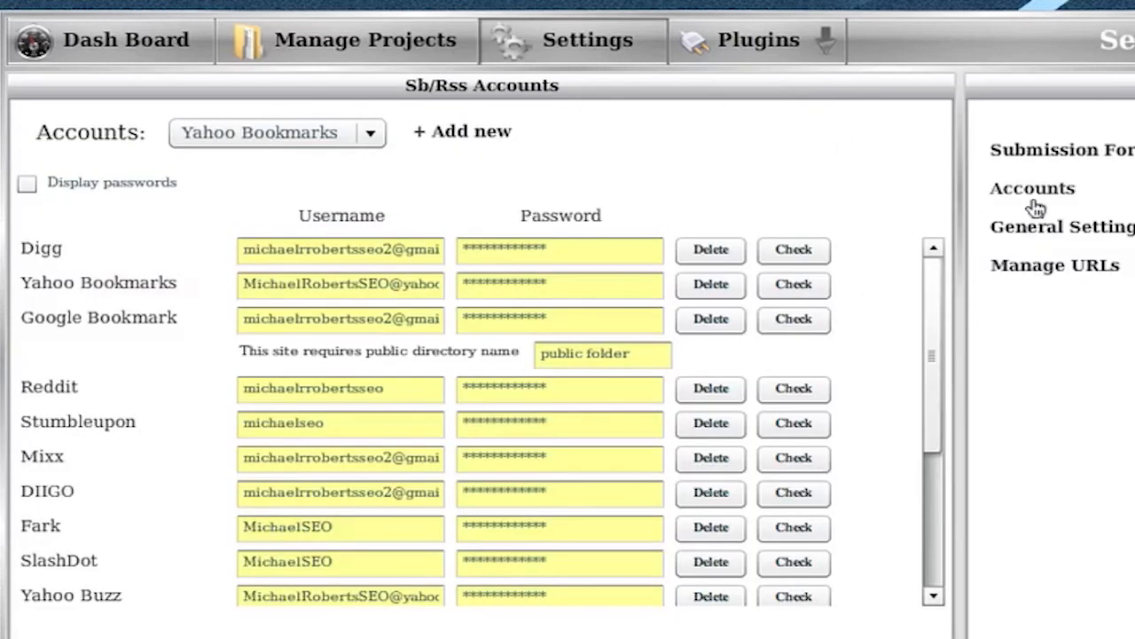
pyautogui.click(1036, 233)
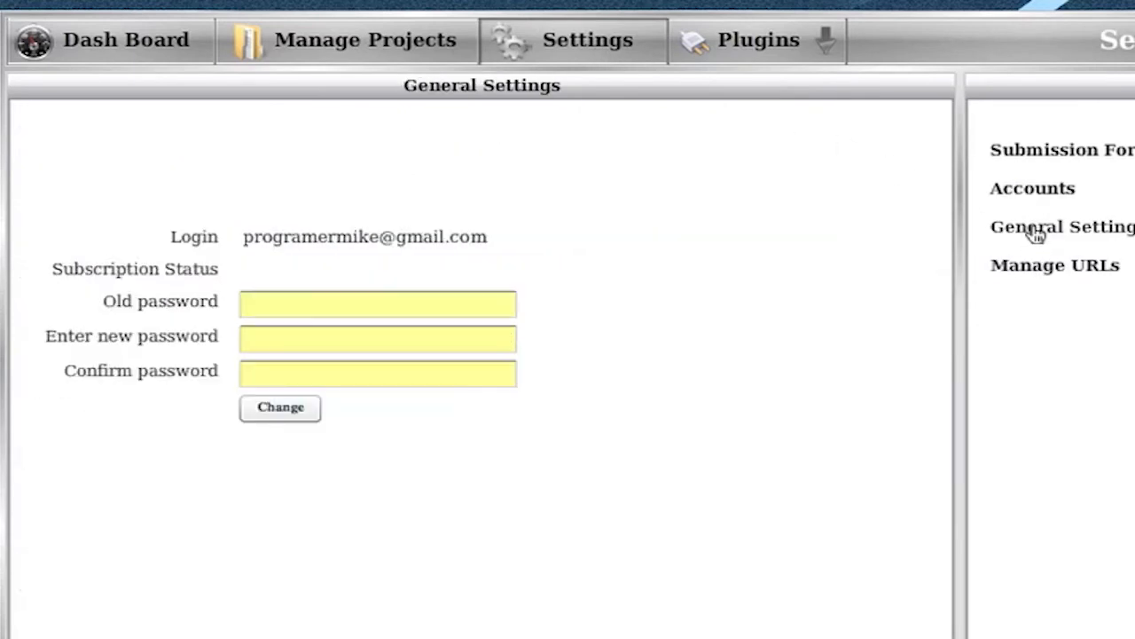
pyautogui.click(1039, 164)
pyautogui.click(27, 330)
pyautogui.click(27, 365)
pyautogui.click(26, 399)
pyautogui.click(26, 365)
pyautogui.click(26, 330)
pyautogui.click(27, 399)
# Open the Ping Kaching project and bring up its "Version.24 |PK BLOG" URL for editing
pyautogui.click(335, 51)
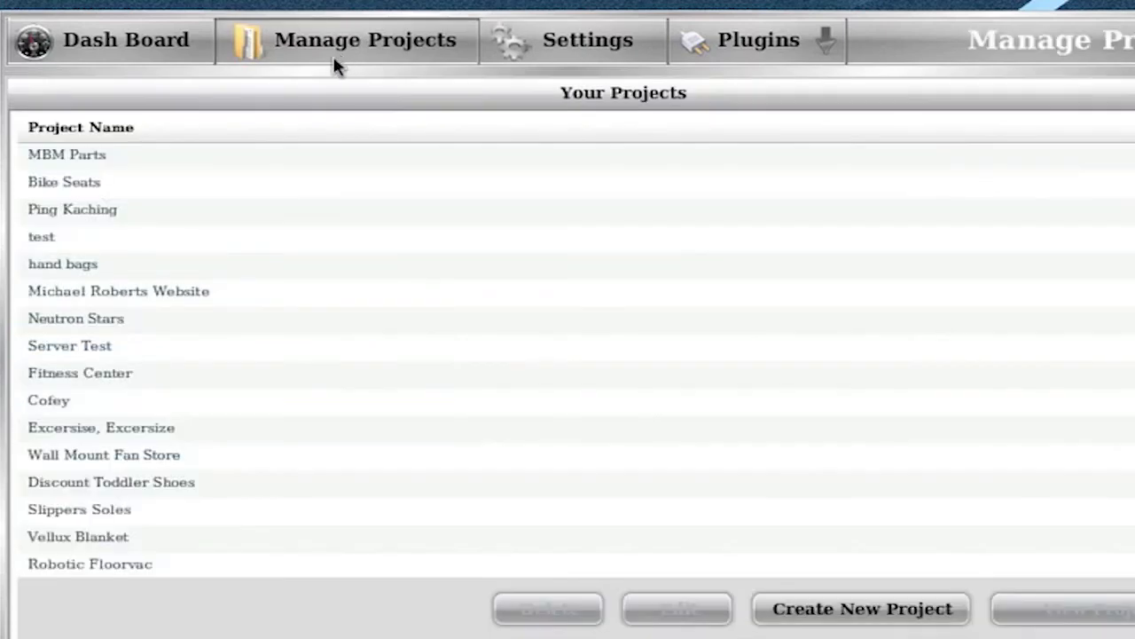
pyautogui.doubleClick(127, 217)
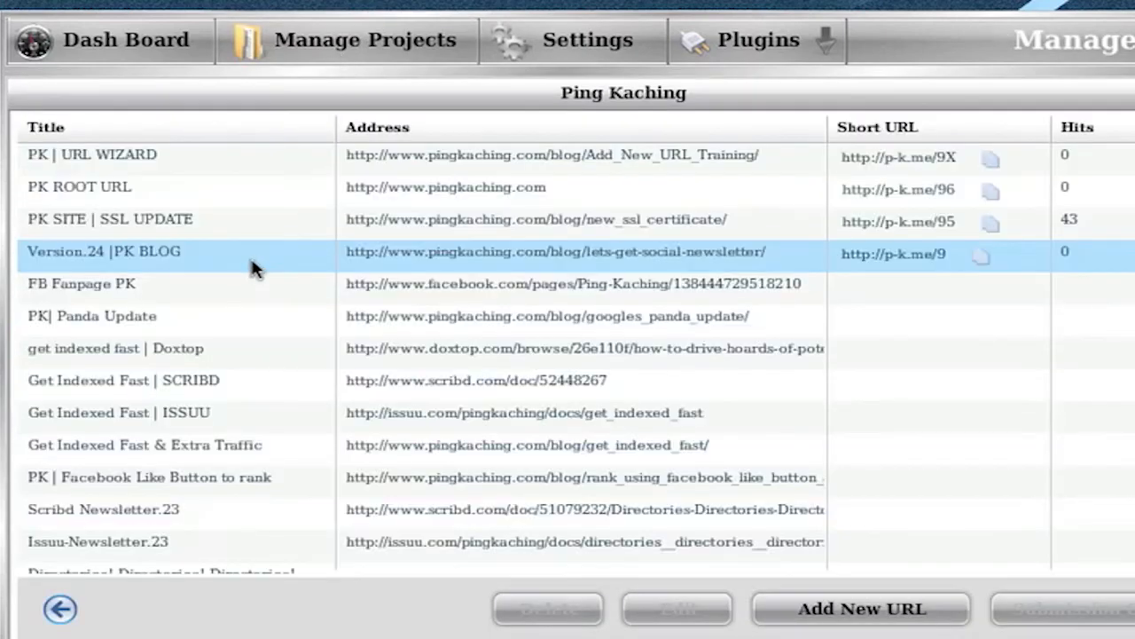
pyautogui.click(249, 265)
pyautogui.click(676, 612)
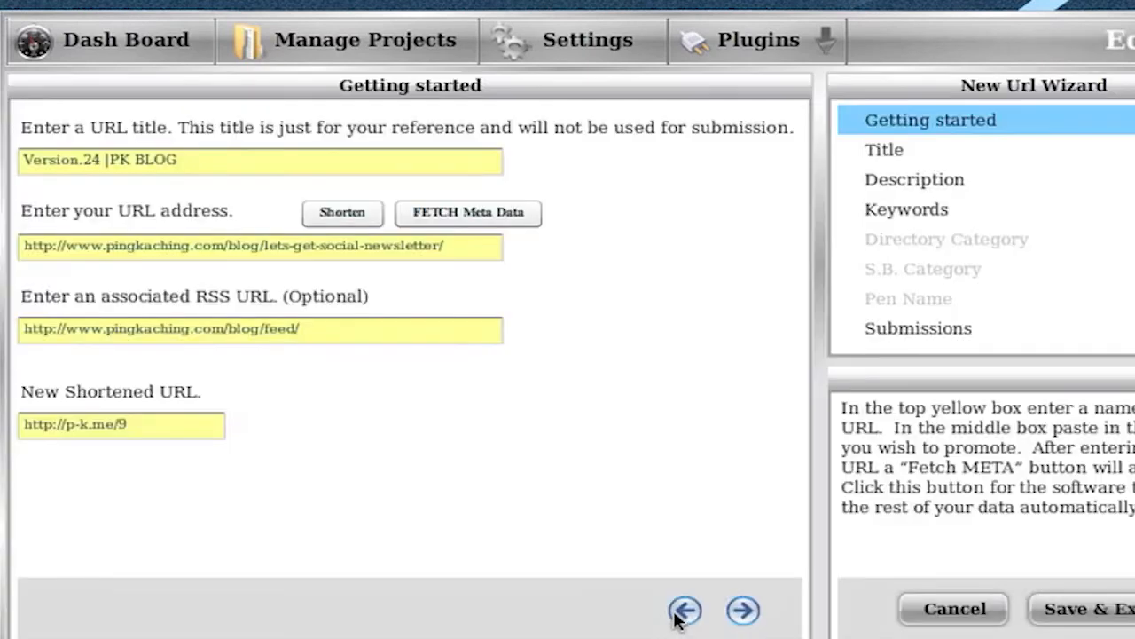
# Review the keywords, directory categories and S.B. category of the Version.24 URL, and leave the wizard without saving
pyautogui.click(908, 211)
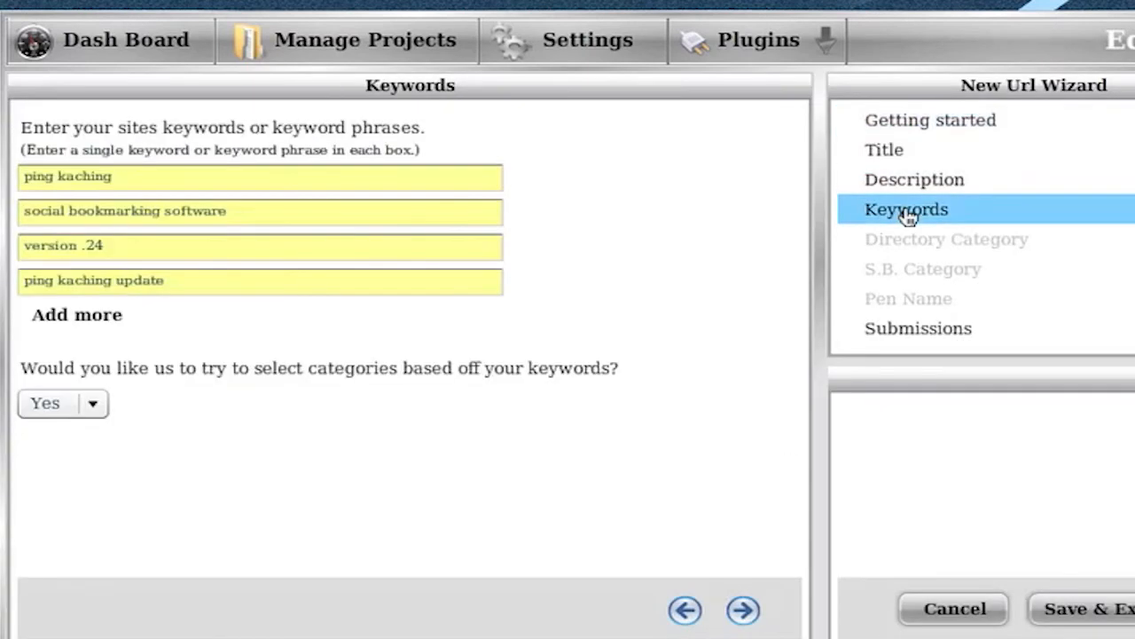
pyautogui.click(743, 610)
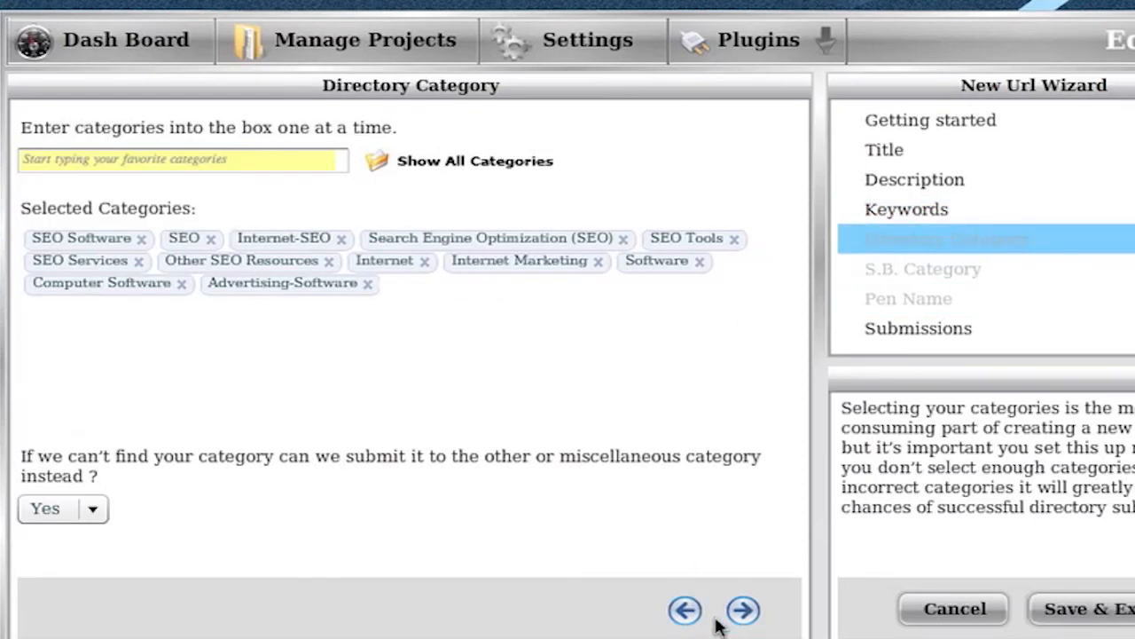
pyautogui.click(743, 610)
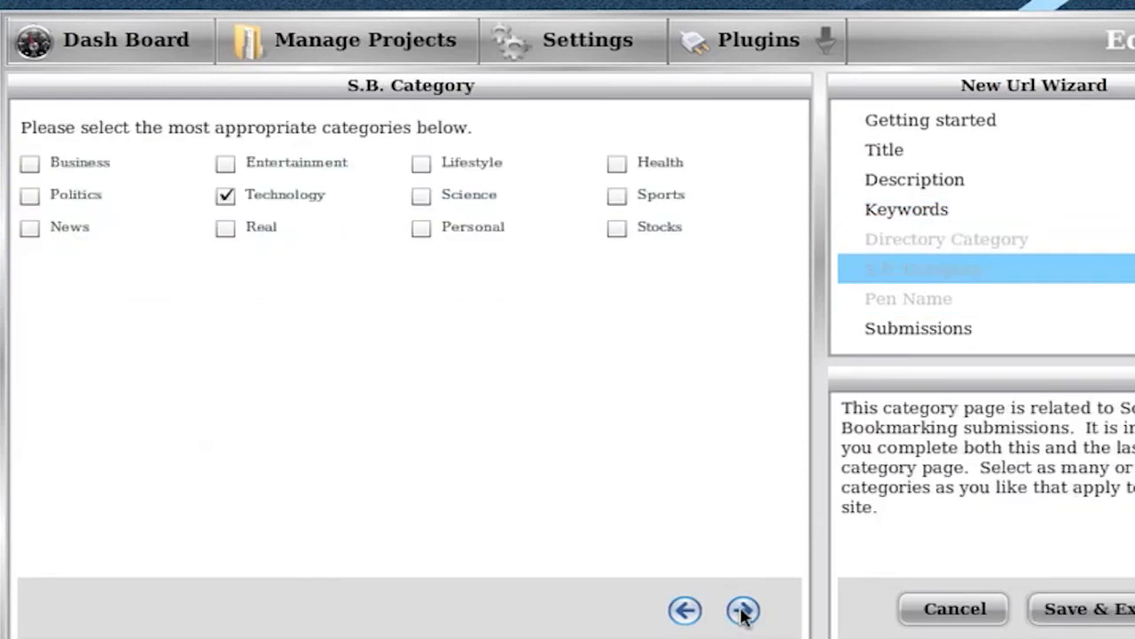
pyautogui.click(684, 612)
pyautogui.click(678, 621)
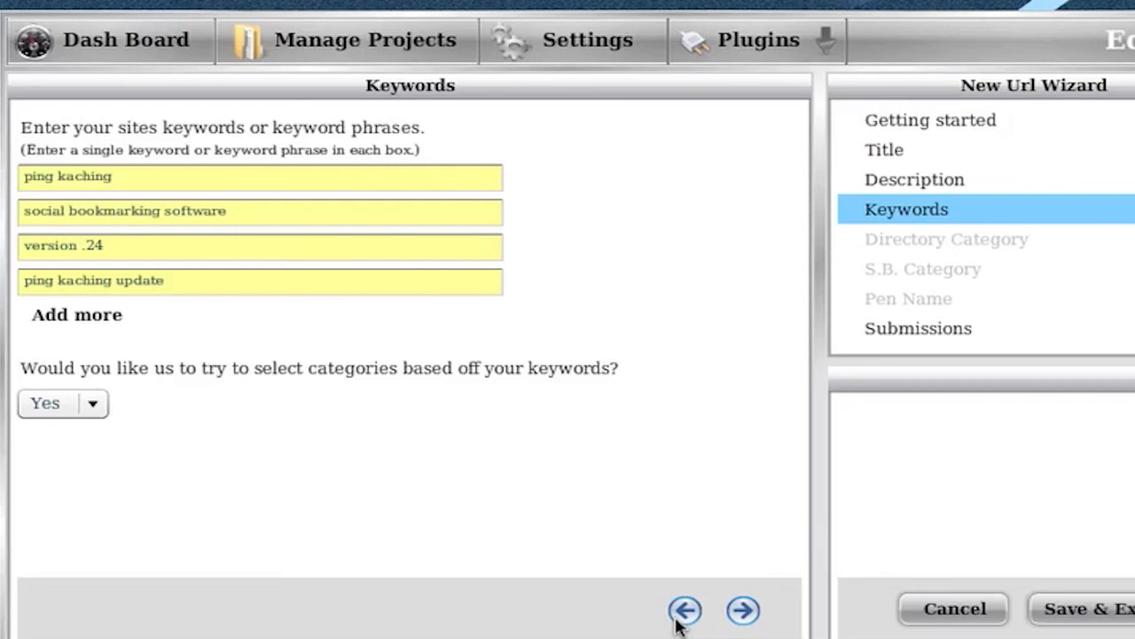
pyautogui.click(930, 610)
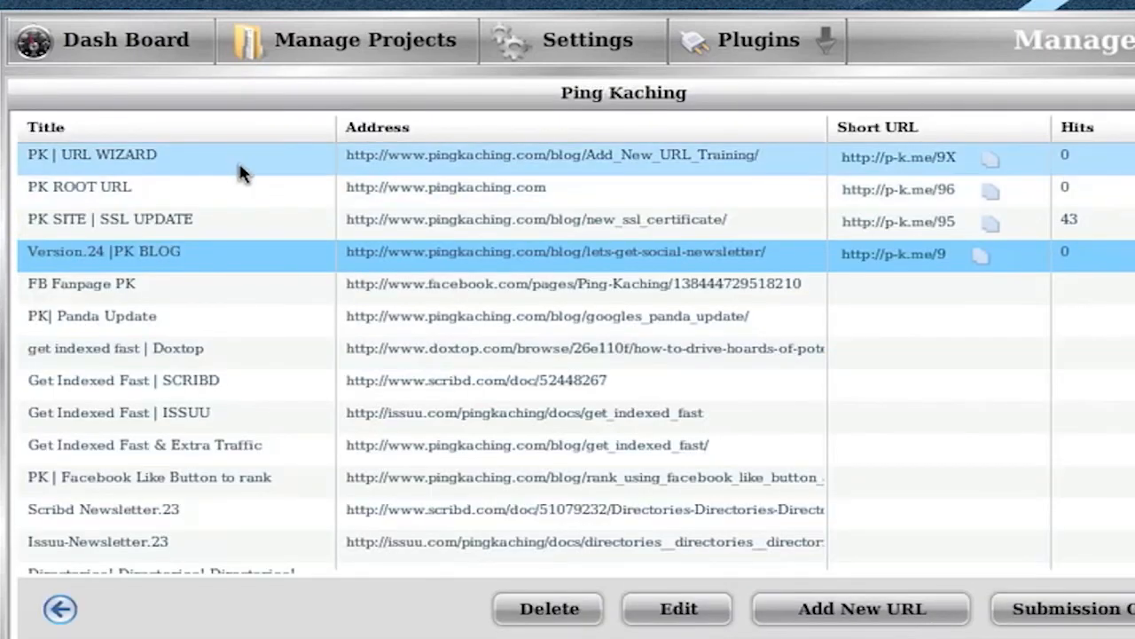
# Recheck the title page of the "PK | URL WIZARD" URL without saving, and open its submission options from the project list
pyautogui.click(68, 164)
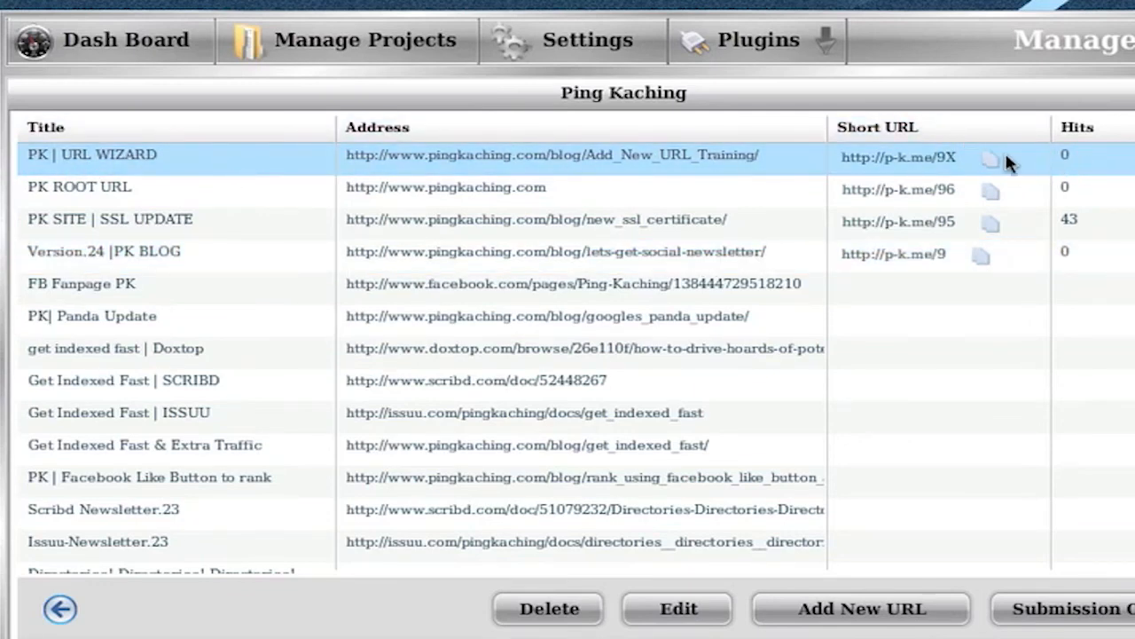
pyautogui.click(380, 169)
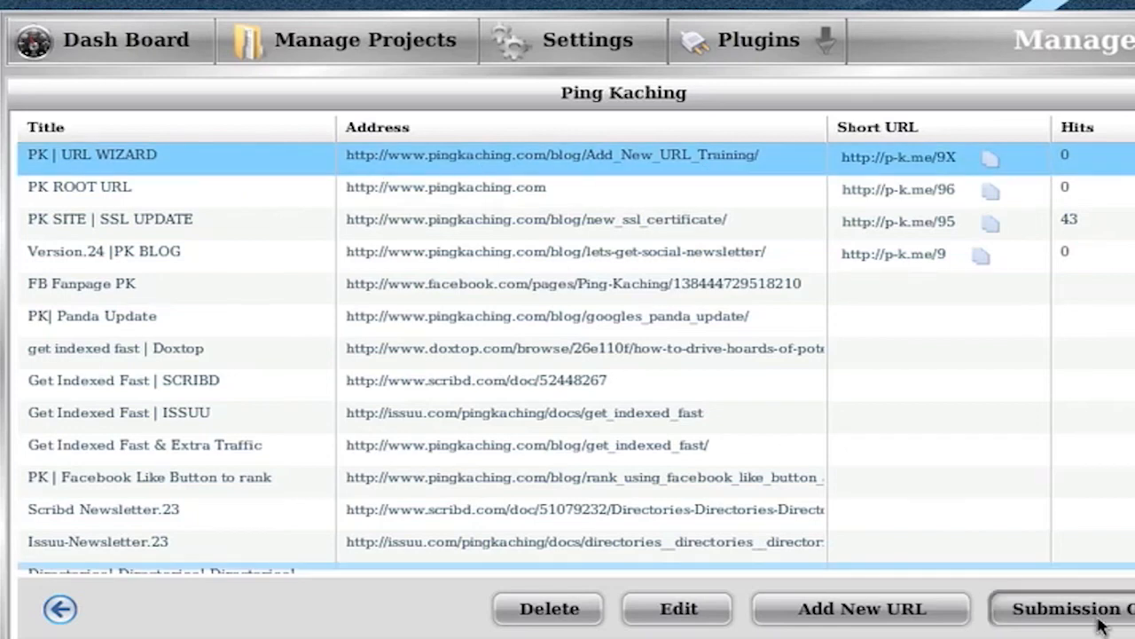
pyautogui.click(679, 608)
pyautogui.click(885, 152)
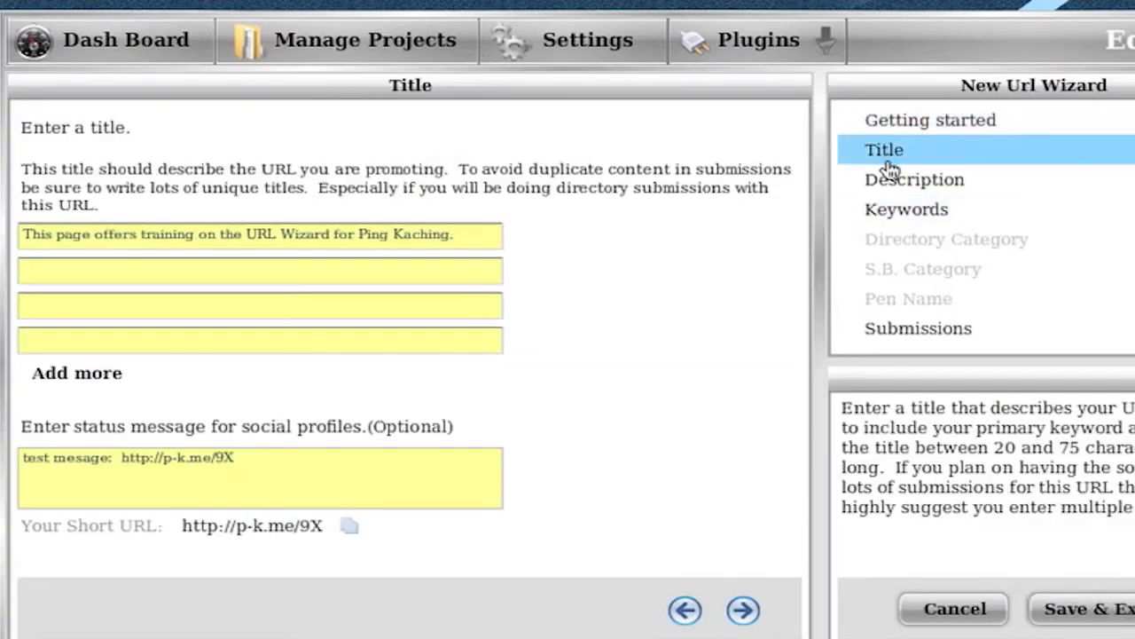
pyautogui.click(886, 181)
pyautogui.click(931, 613)
pyautogui.click(1122, 612)
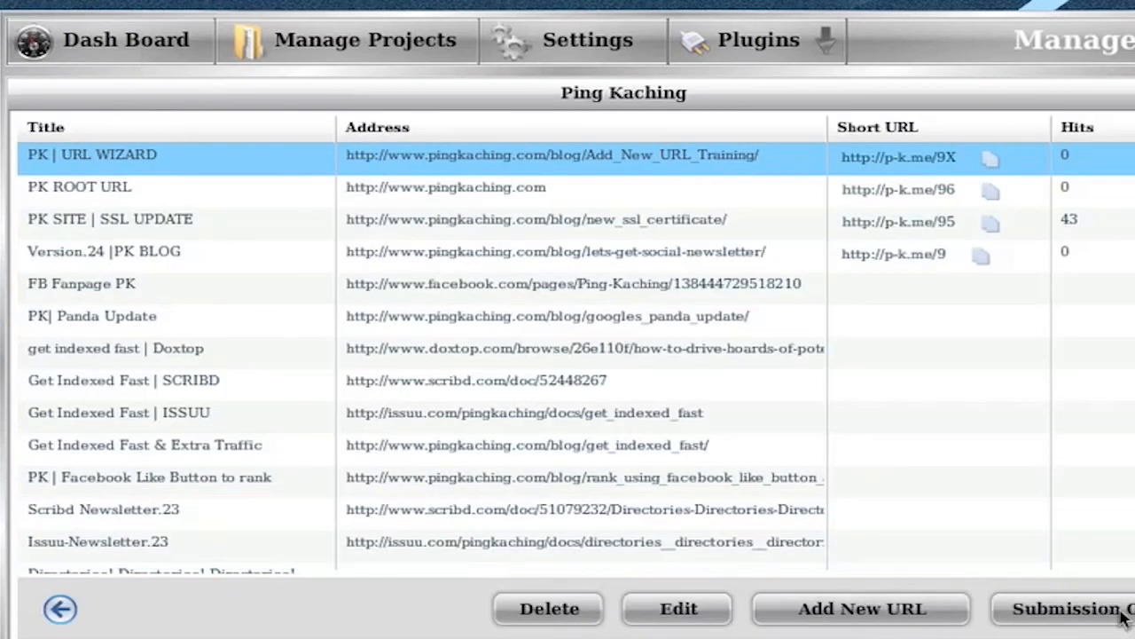